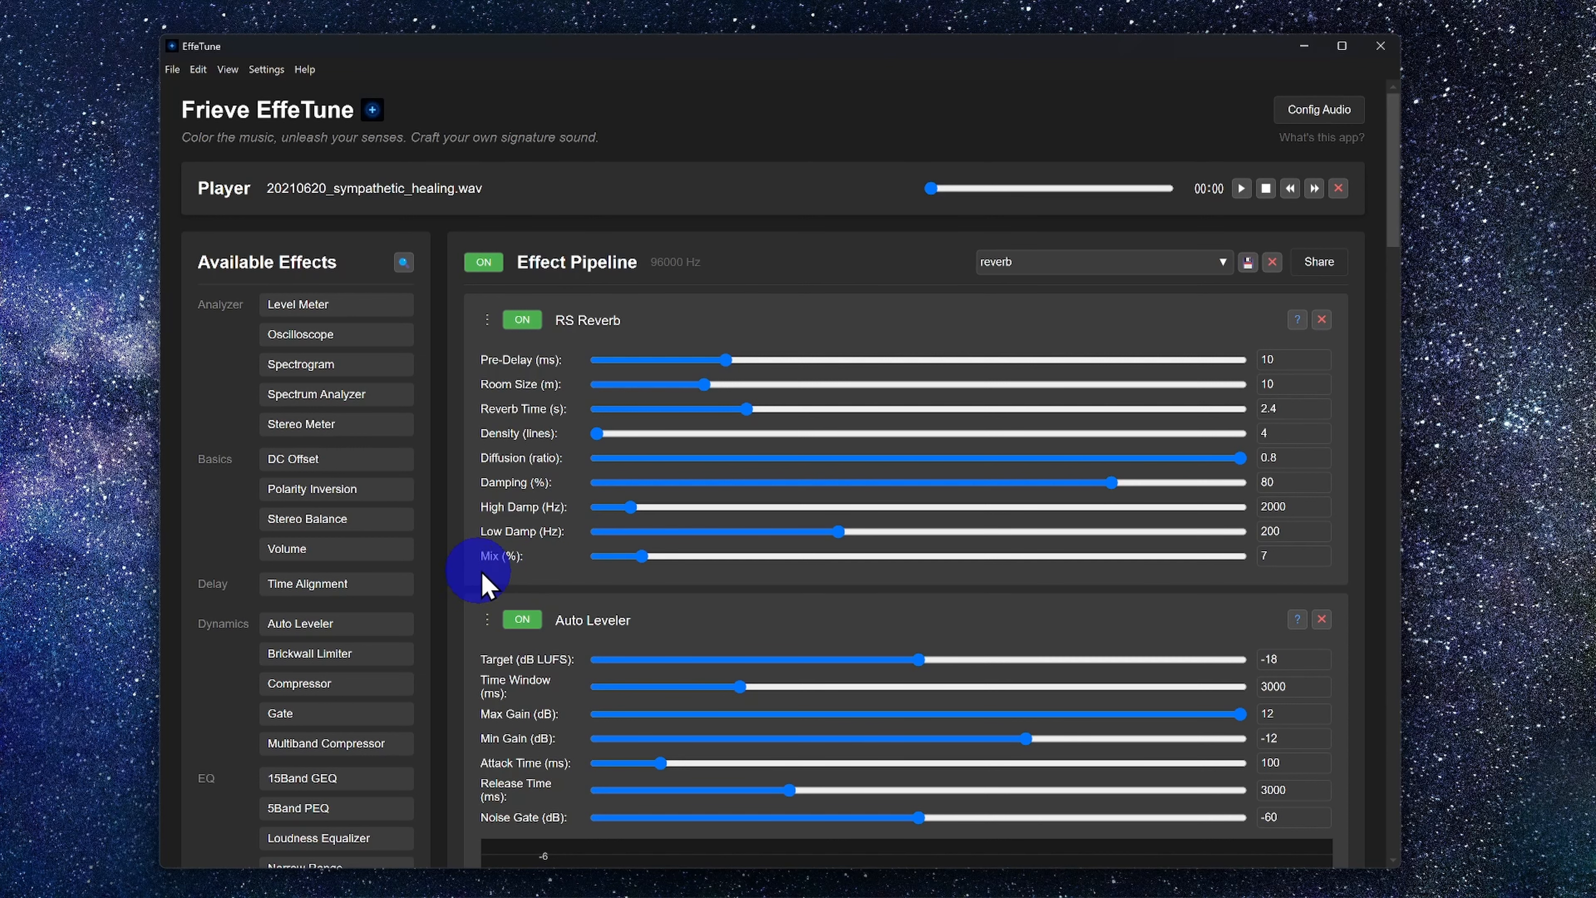
Set the RS Reverb mix to 8%.
mouse_move(644, 562)
mouse_down()
mouse_move(962, 569)
mouse_move(649, 568)
mouse_up()
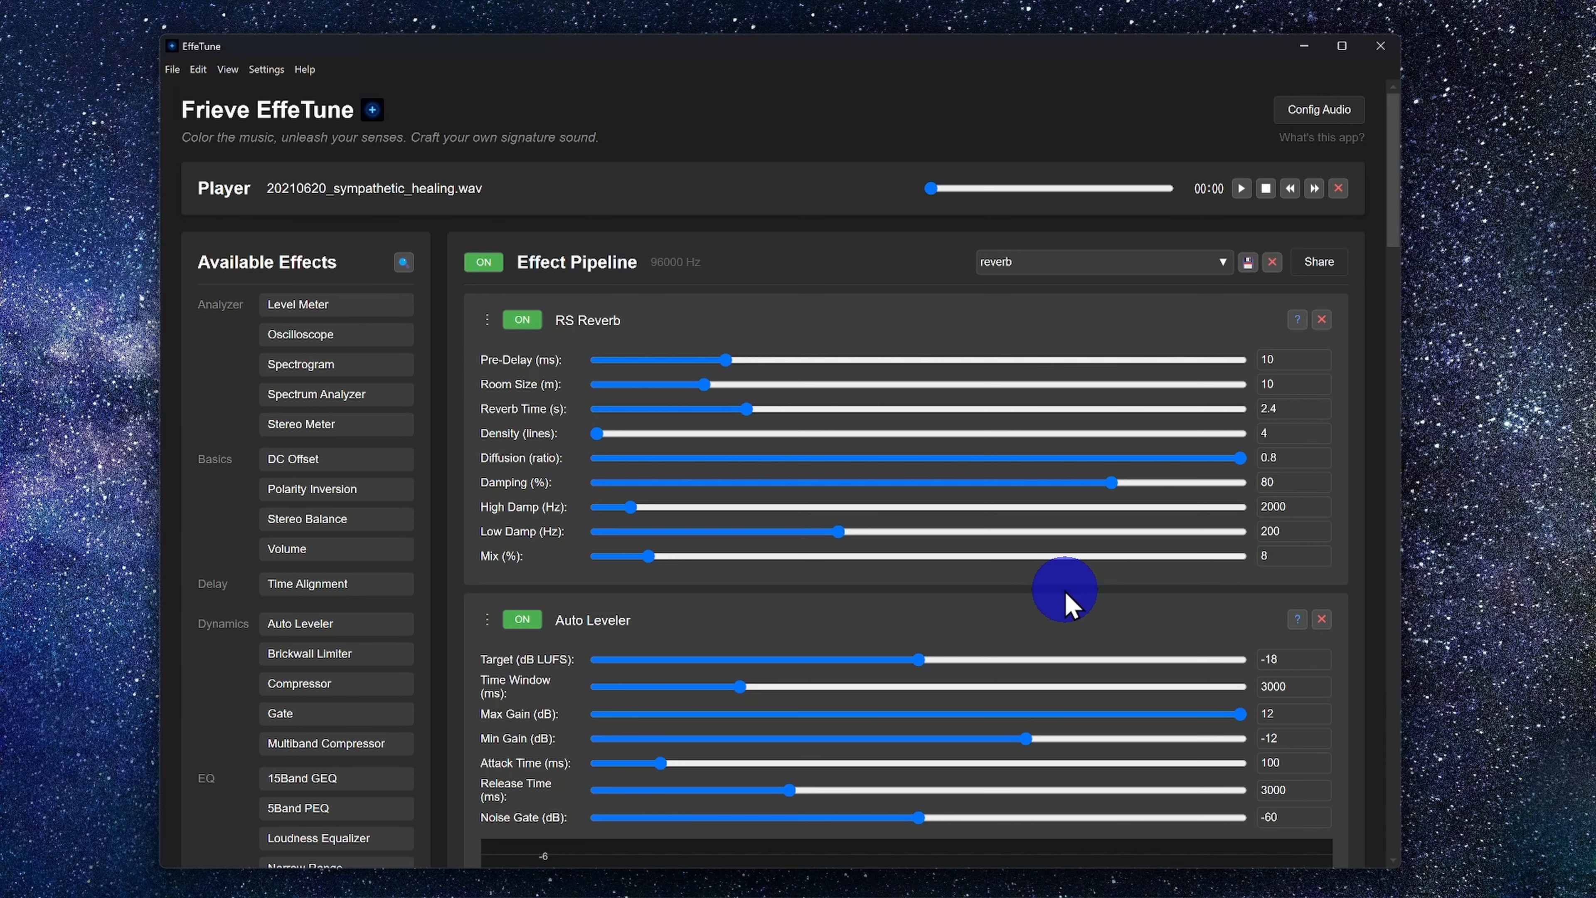
Review the Auto Leveler and Multiband Compressor settings, and the Mid and High bands of Multiband Saturation.
scroll(1067, 594, down, 5)
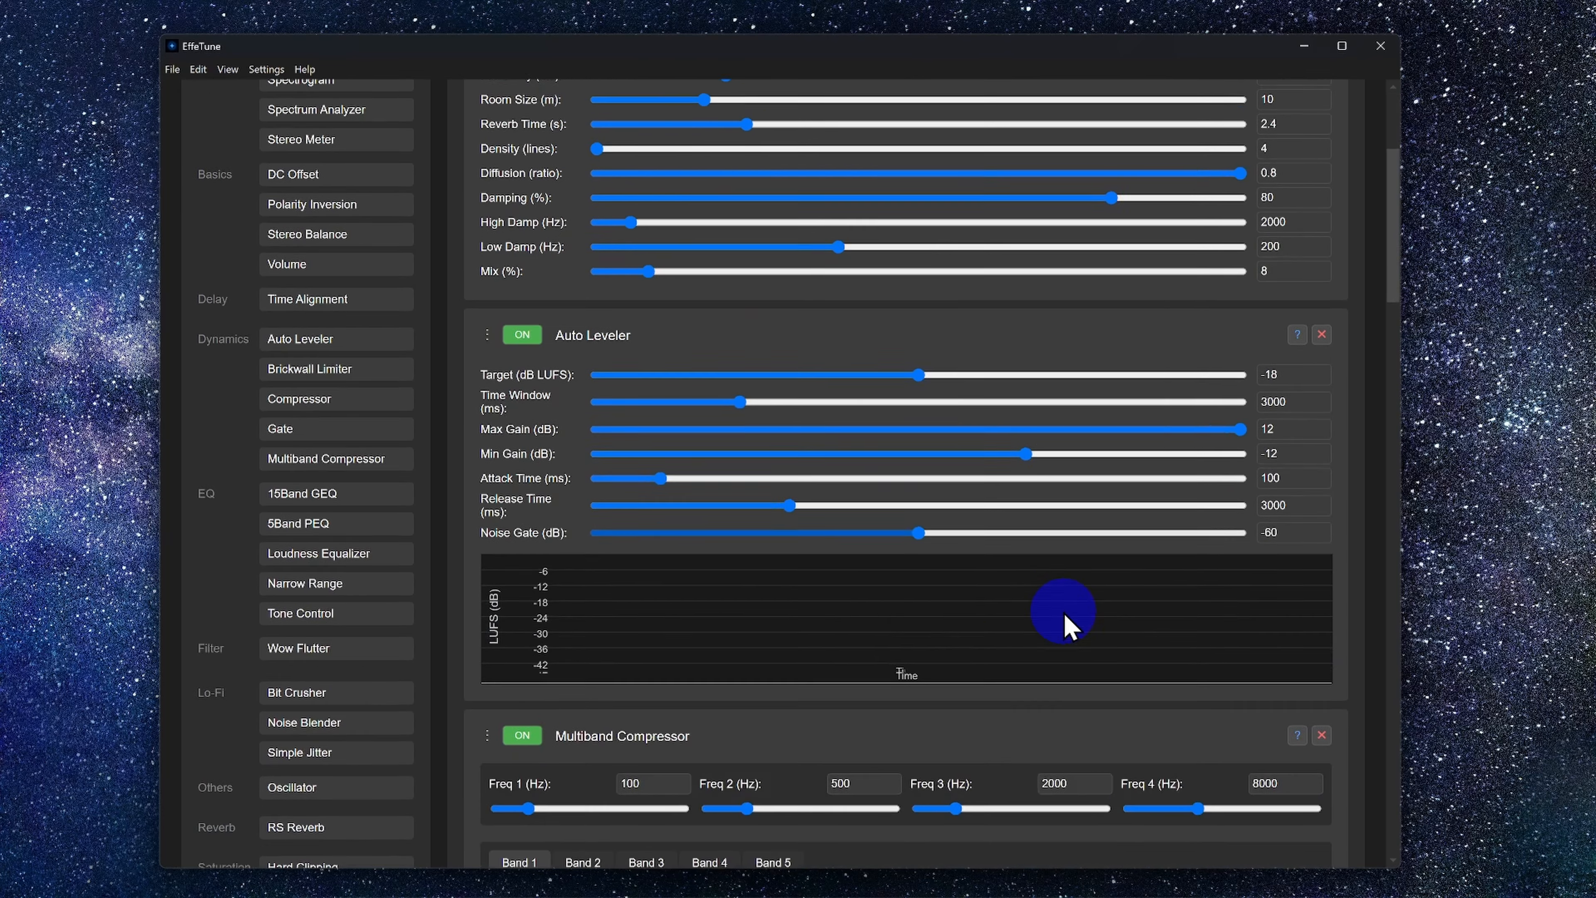
scroll(1065, 616, down, 6)
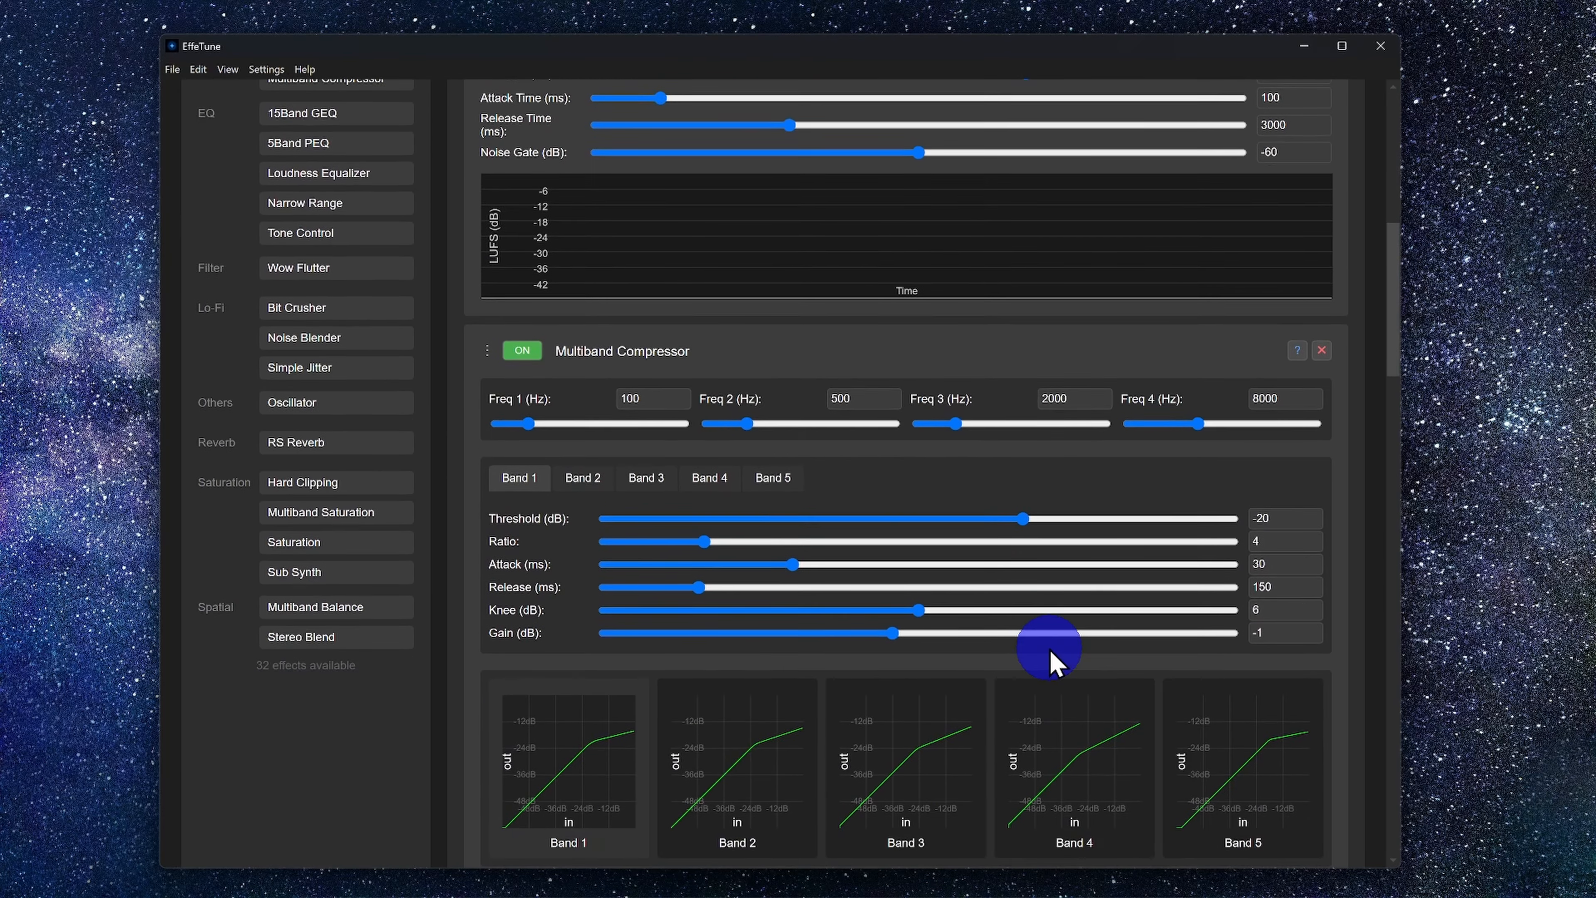
scroll(1056, 660, down, 1)
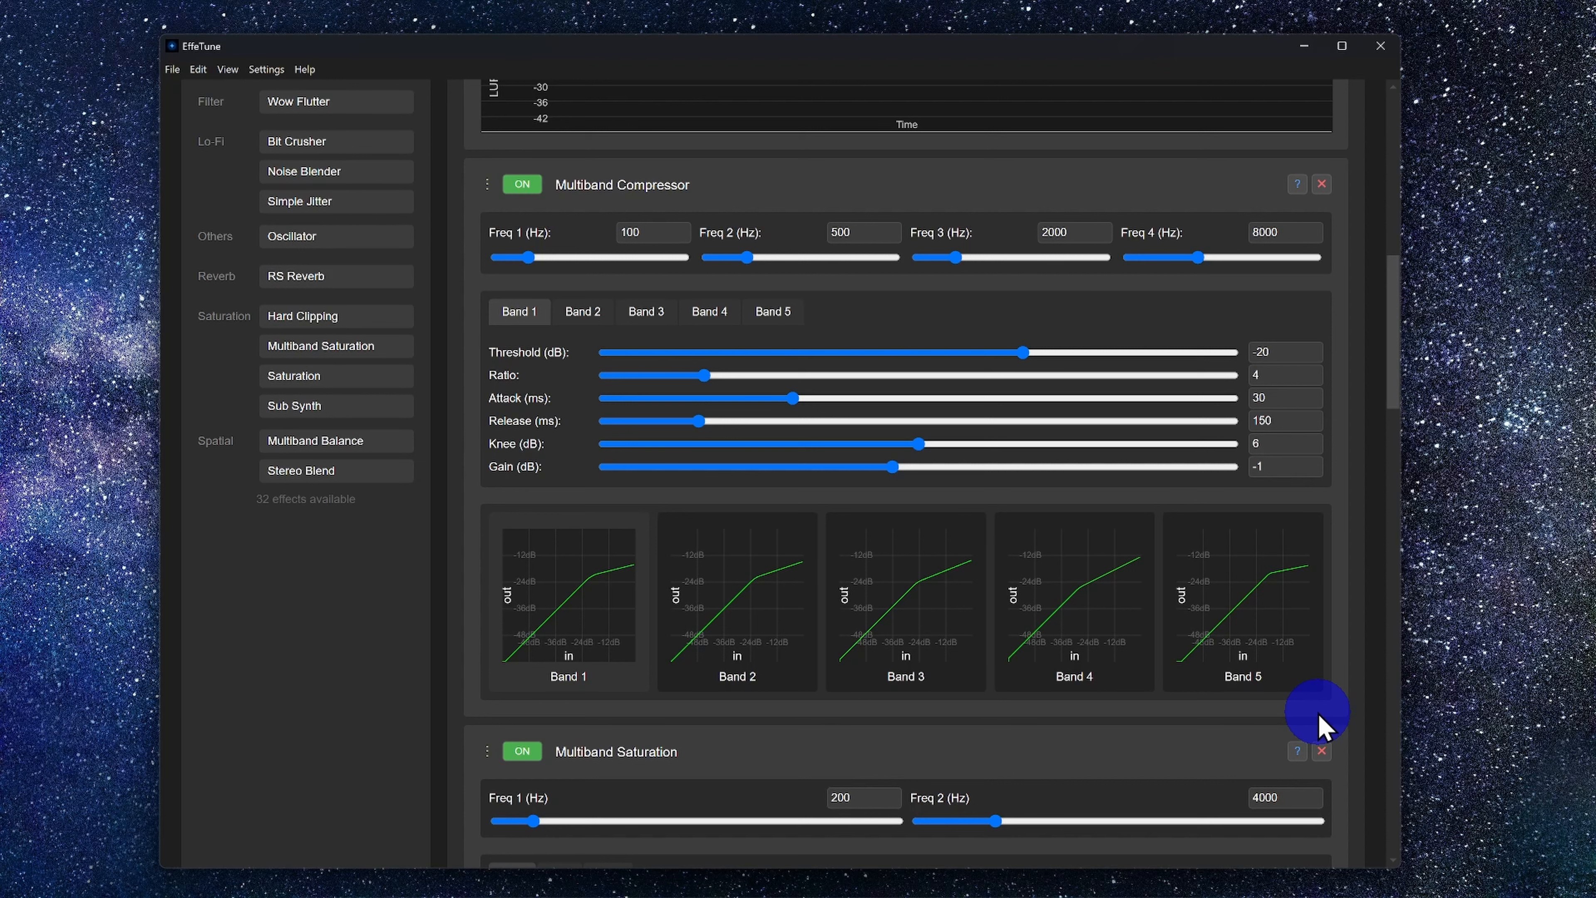
scroll(1318, 726, down, 7)
scroll(1315, 742, up, 1)
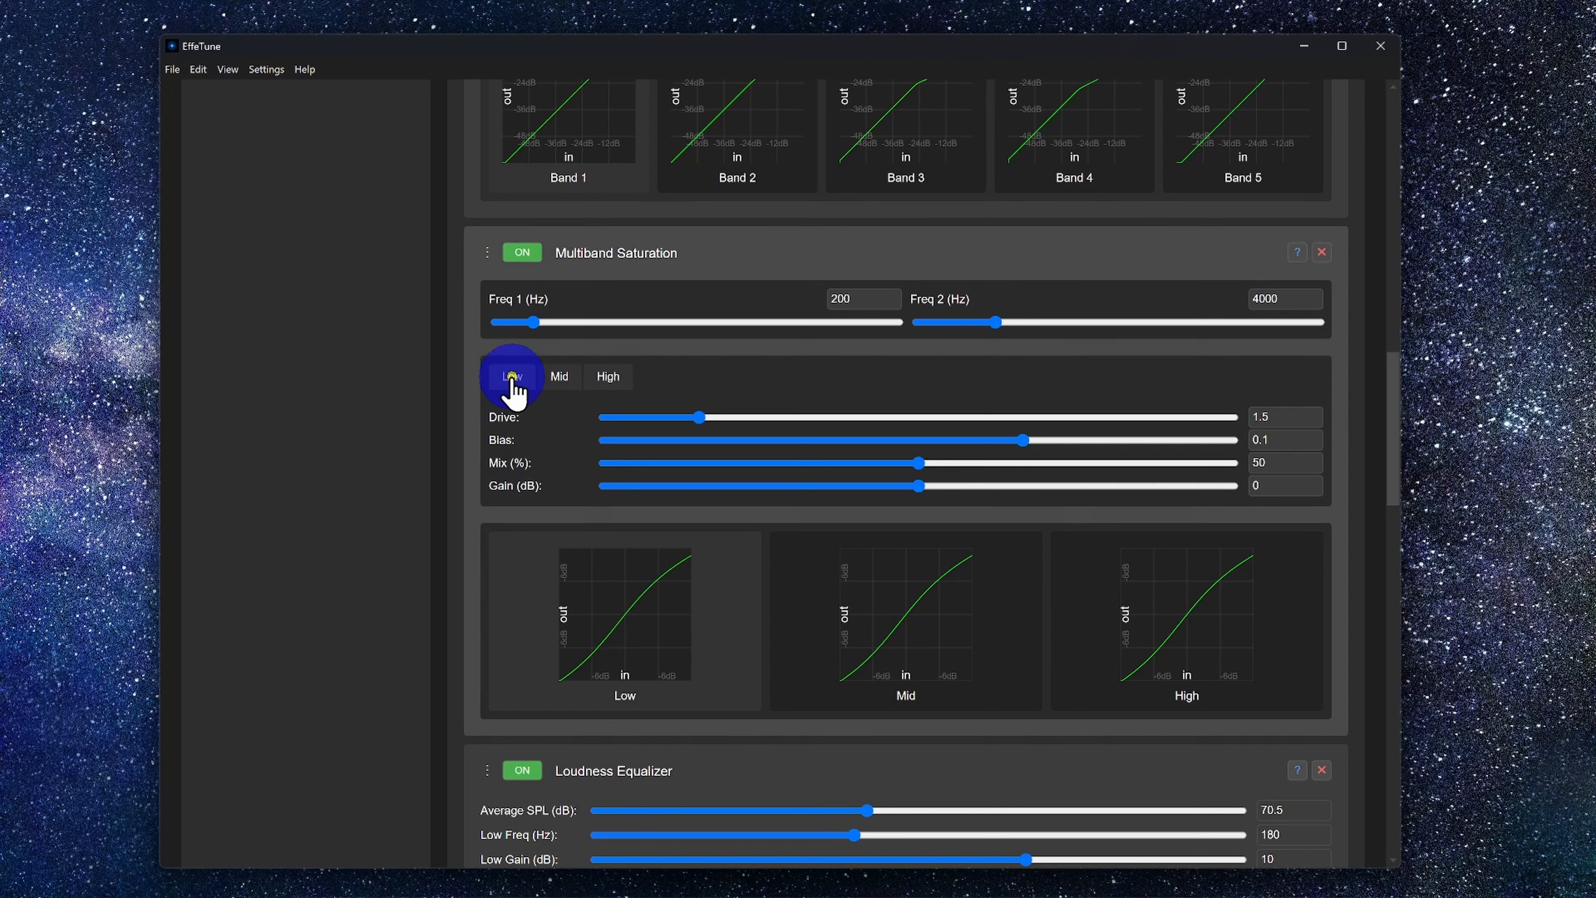
click(557, 382)
click(608, 380)
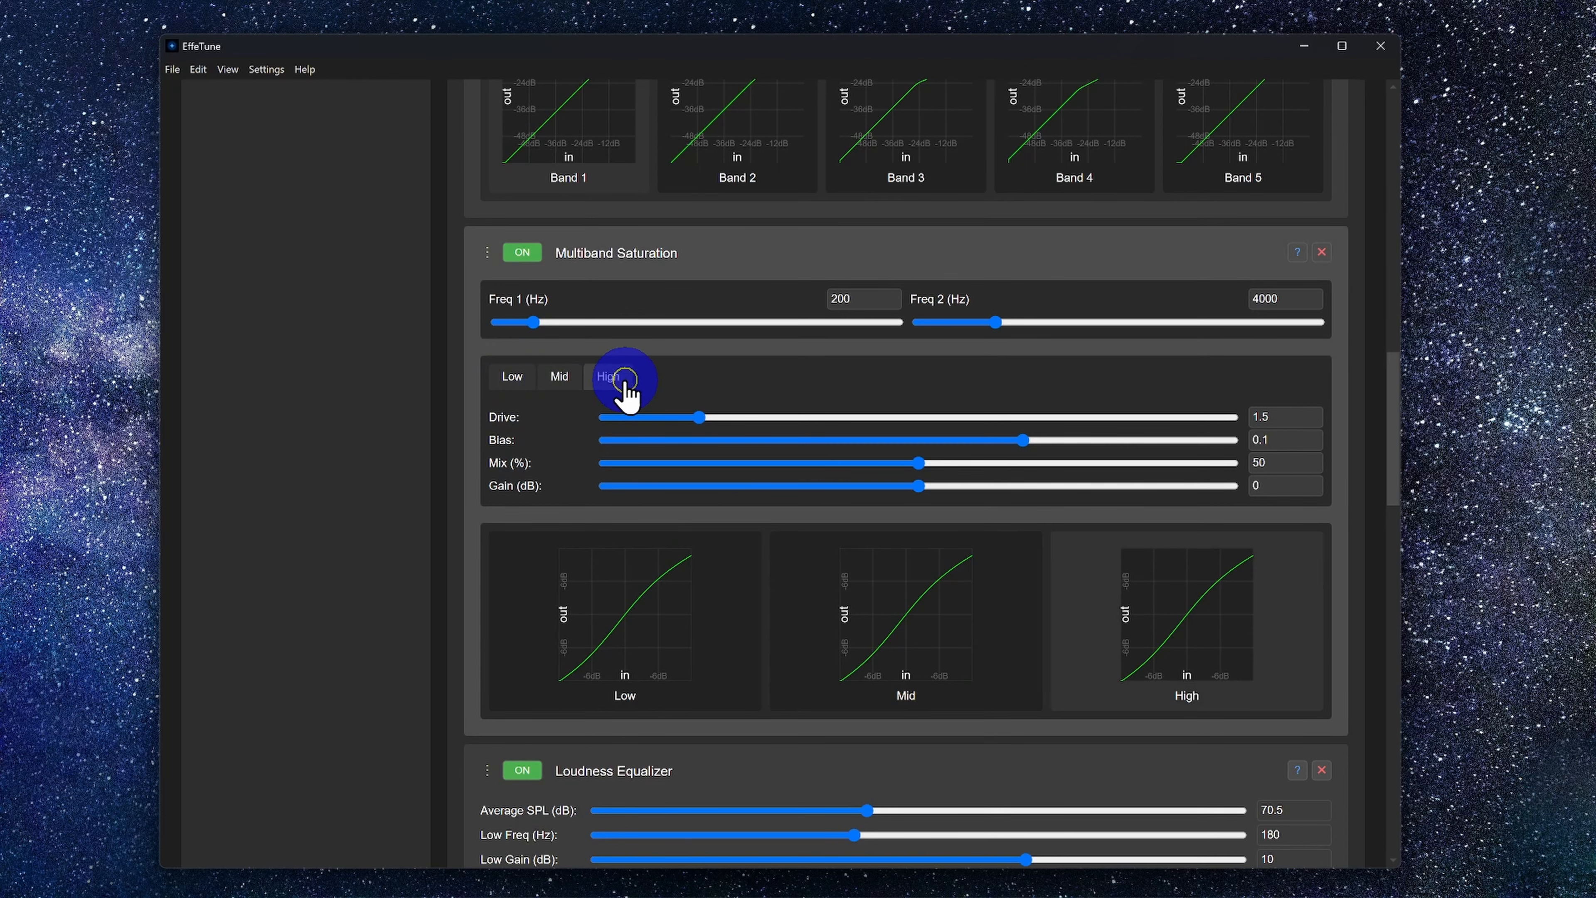
mouse_move(919, 464)
mouse_down()
mouse_move(1260, 464)
mouse_move(903, 462)
mouse_move(919, 463)
mouse_up()
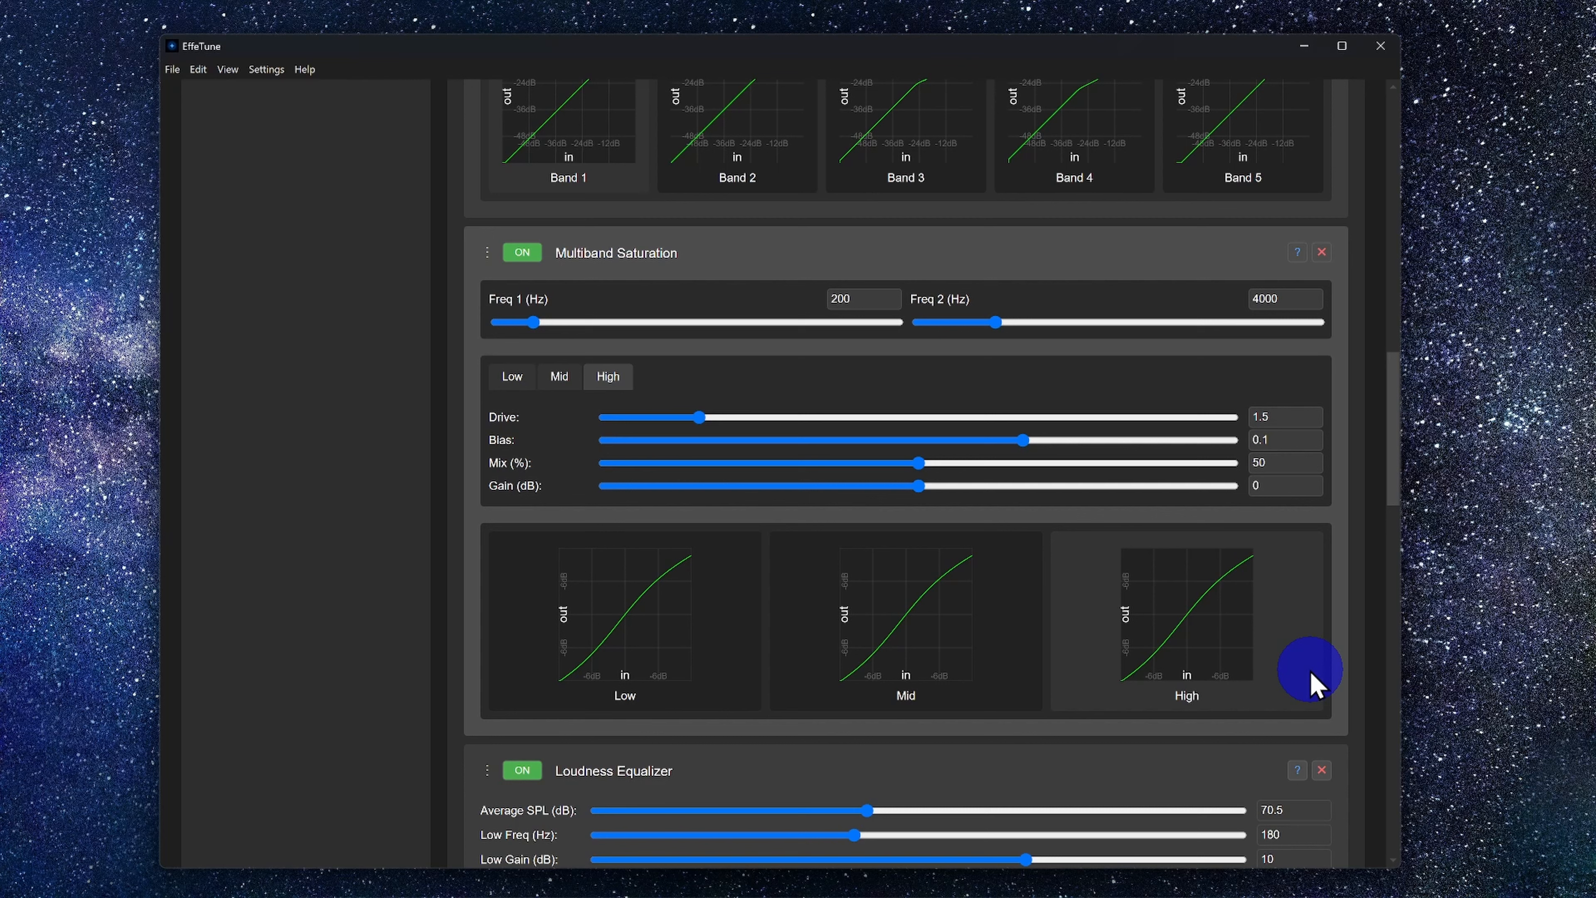
Lower the Average SPL of the Loudness Equalizer slightly.
scroll(1311, 671, down, 8)
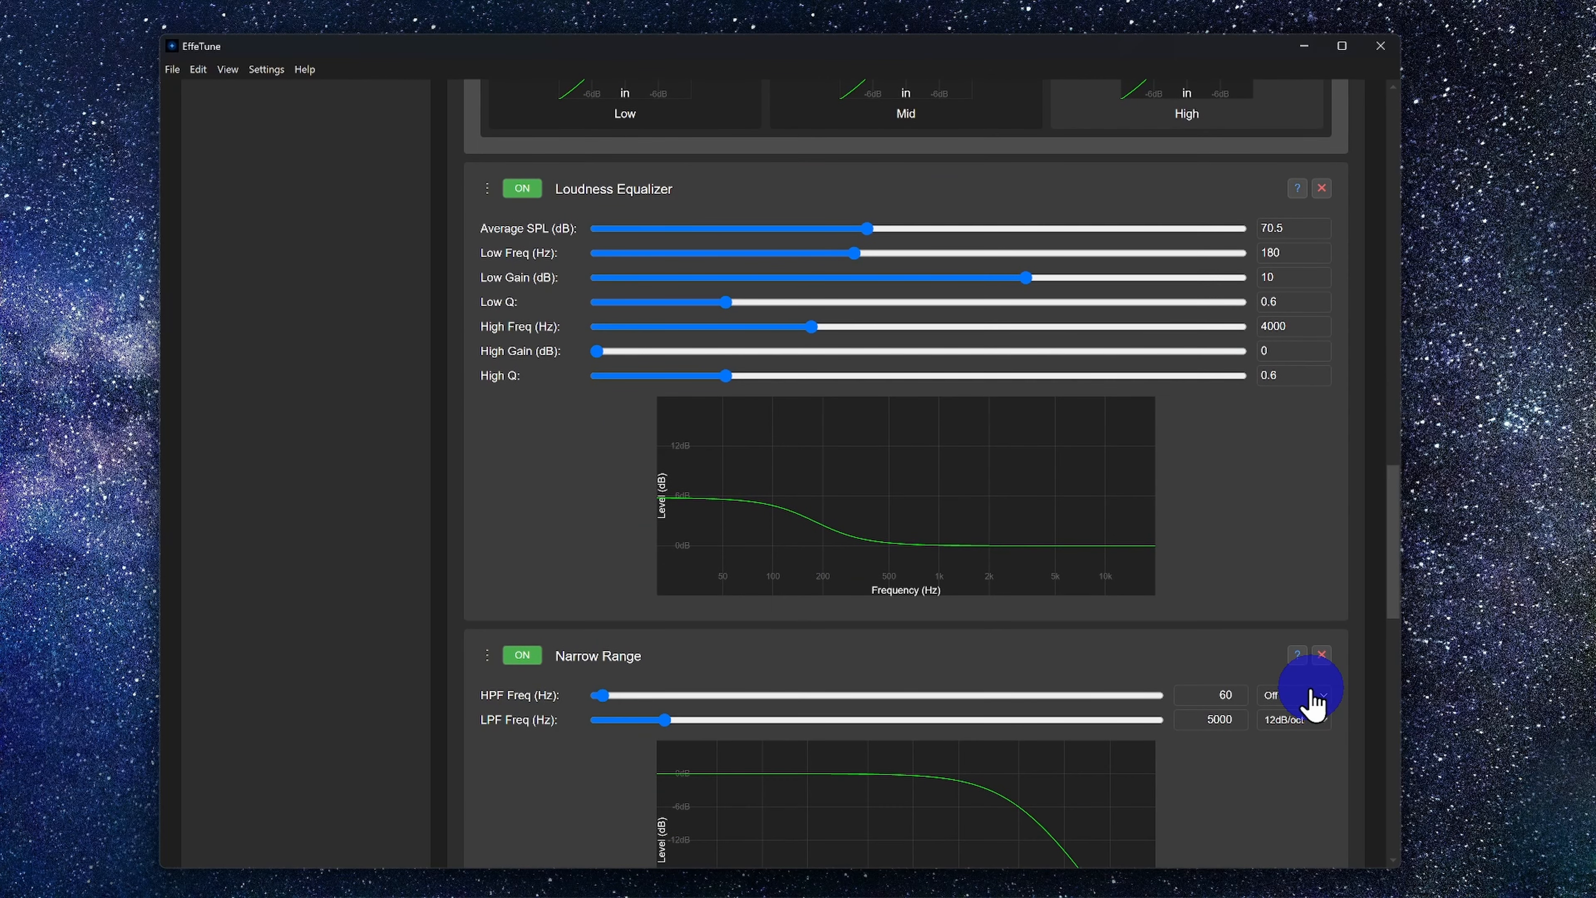
scroll(1314, 702, up, 1)
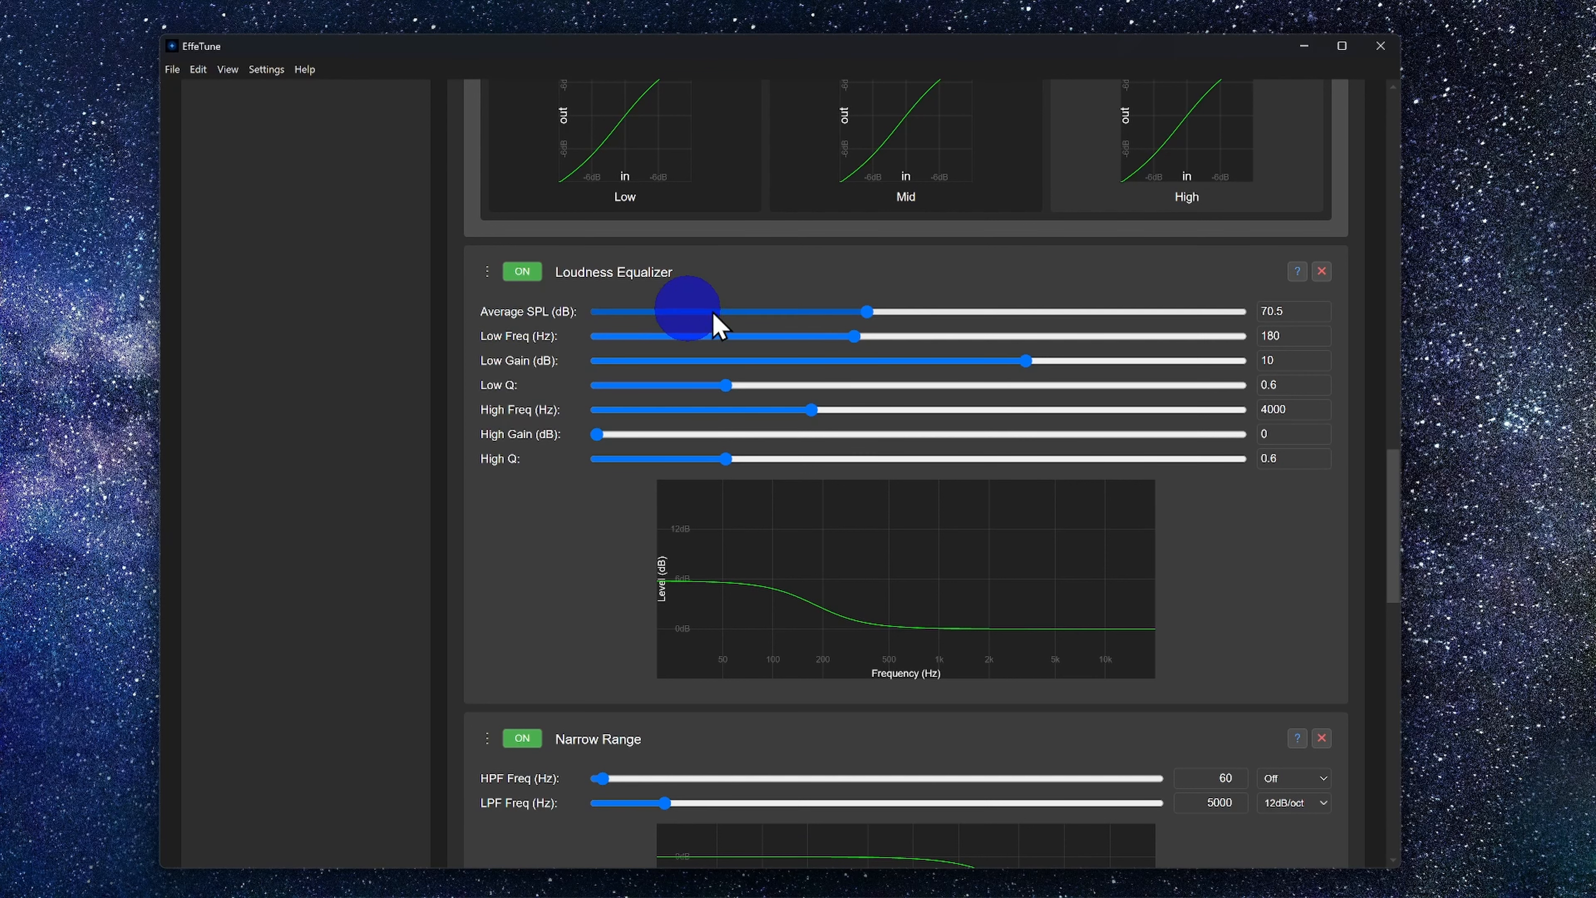
drag(870, 314, 798, 307)
Try low-pass frequencies of 40000, 5600 and 8200 Hz in the Narrow Range effect.
scroll(845, 634, down, 5)
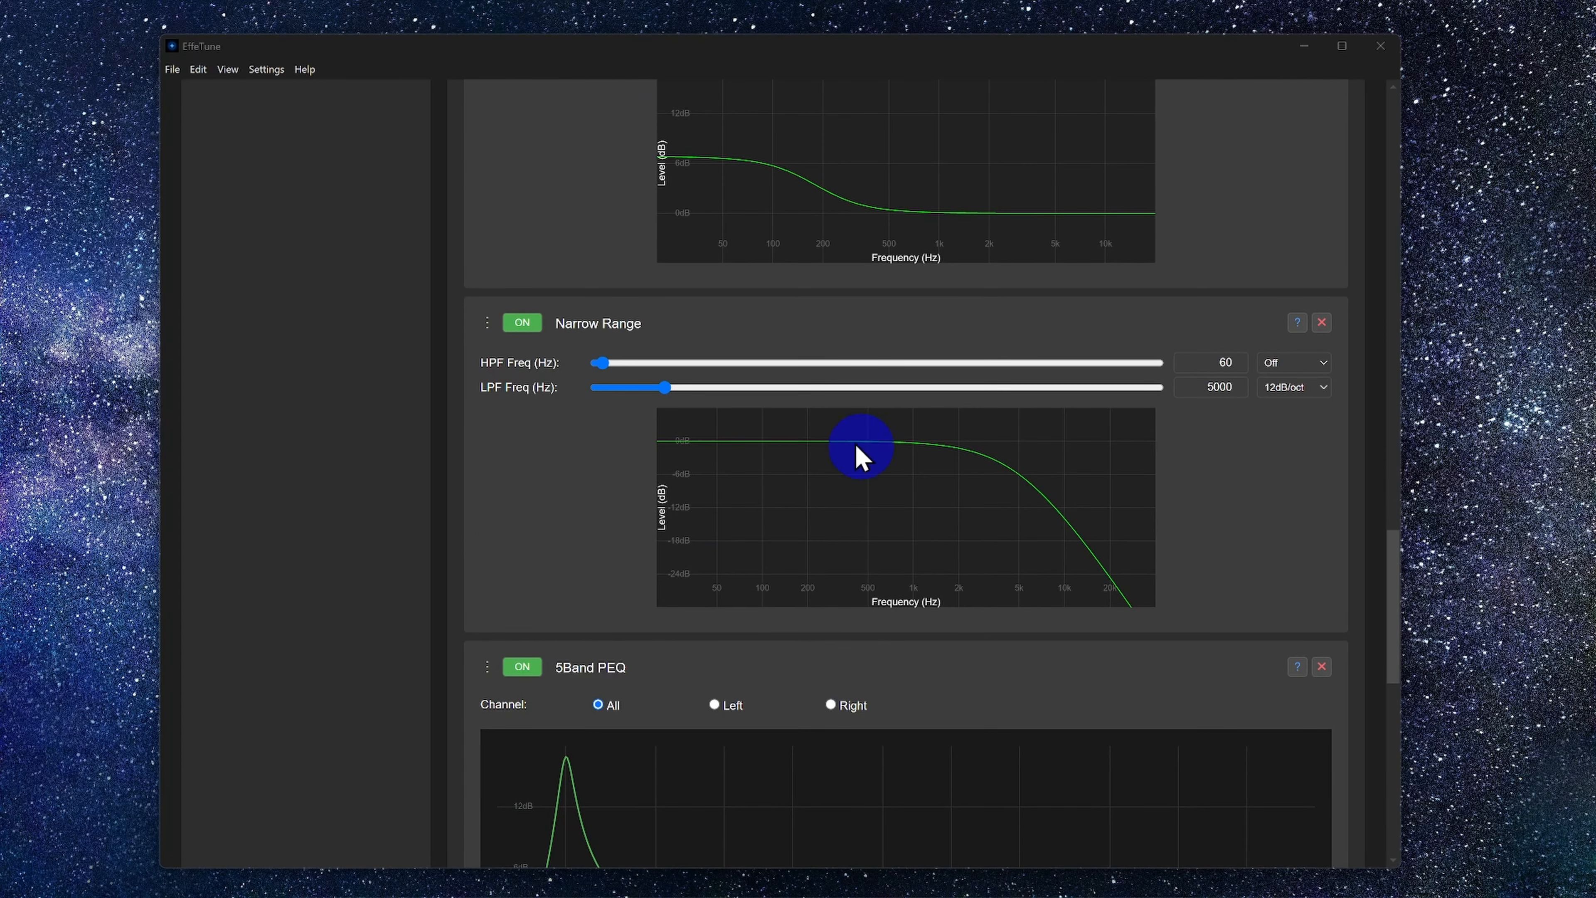
drag(664, 388, 1192, 390)
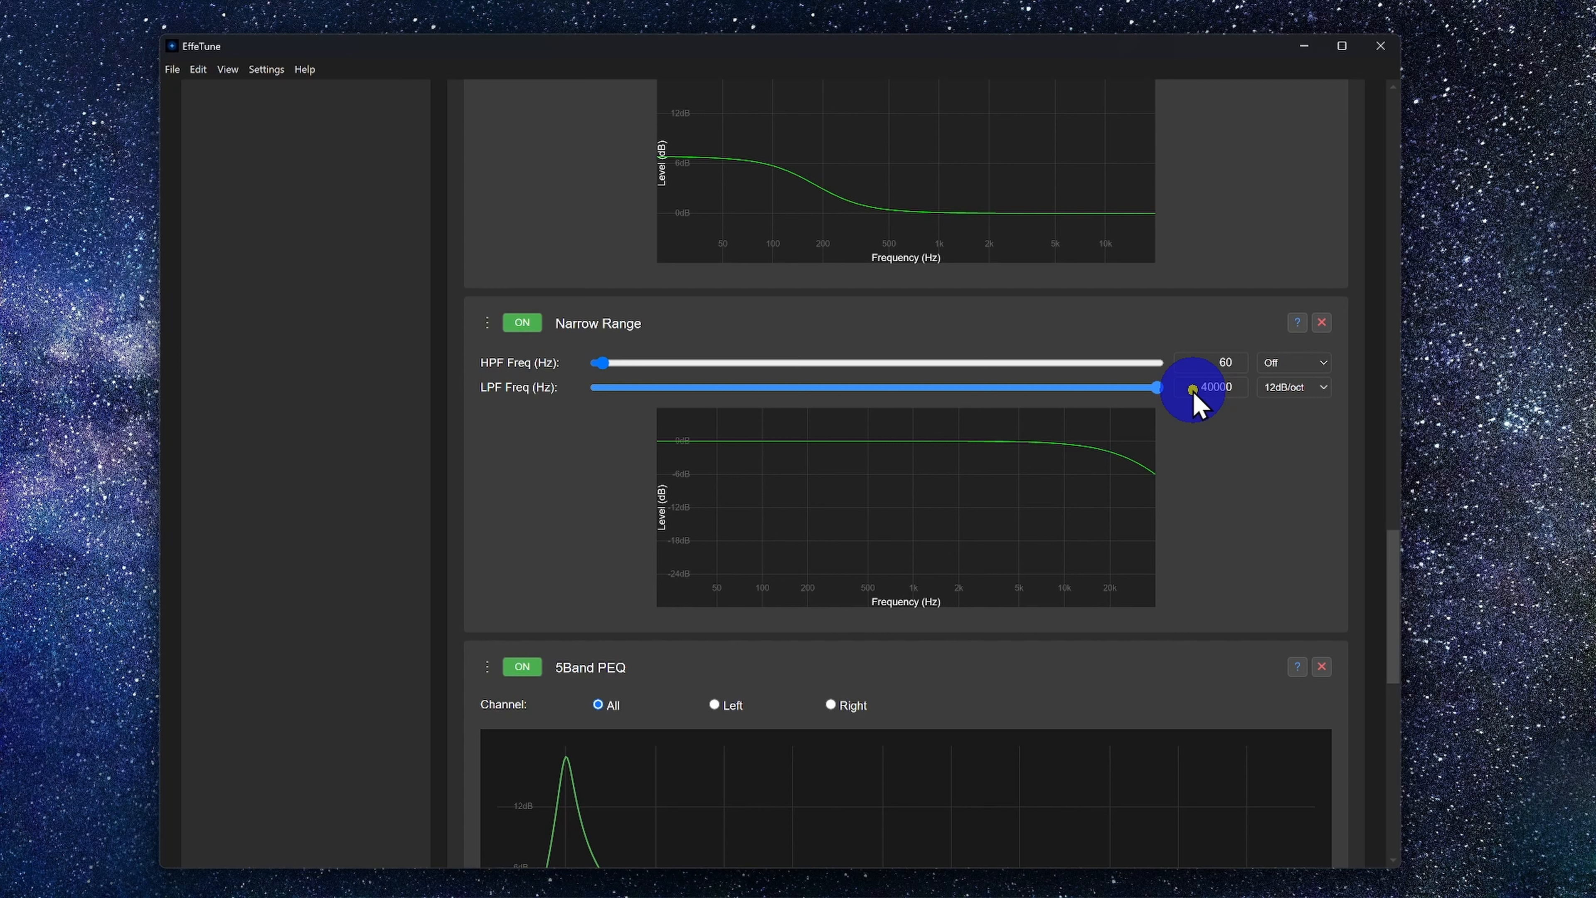
drag(1193, 390, 673, 387)
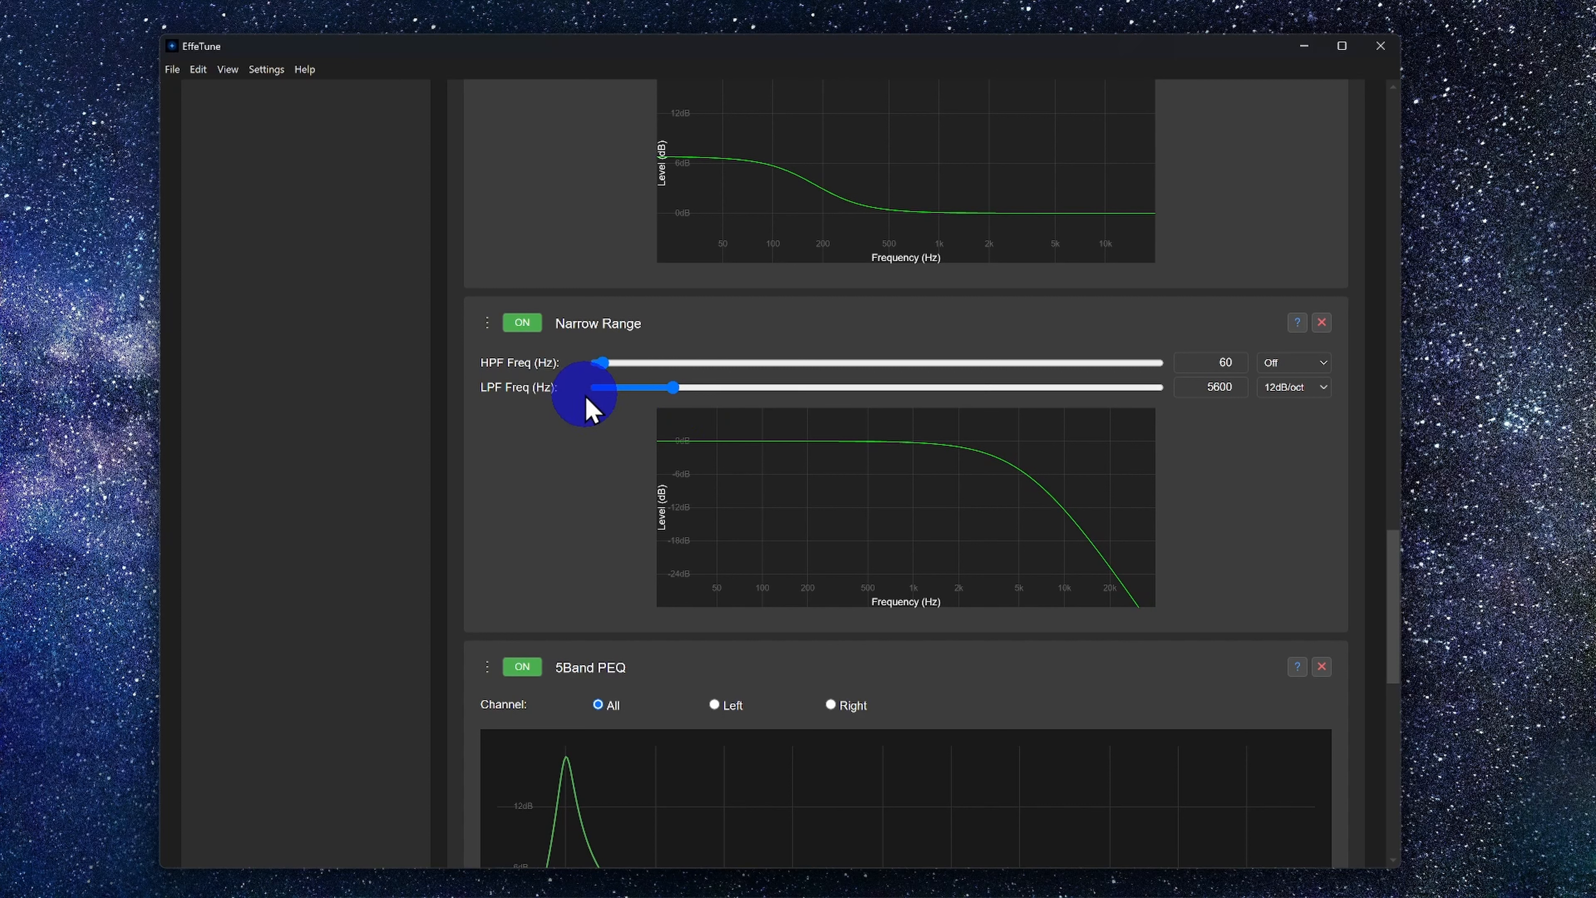
drag(663, 388, 722, 410)
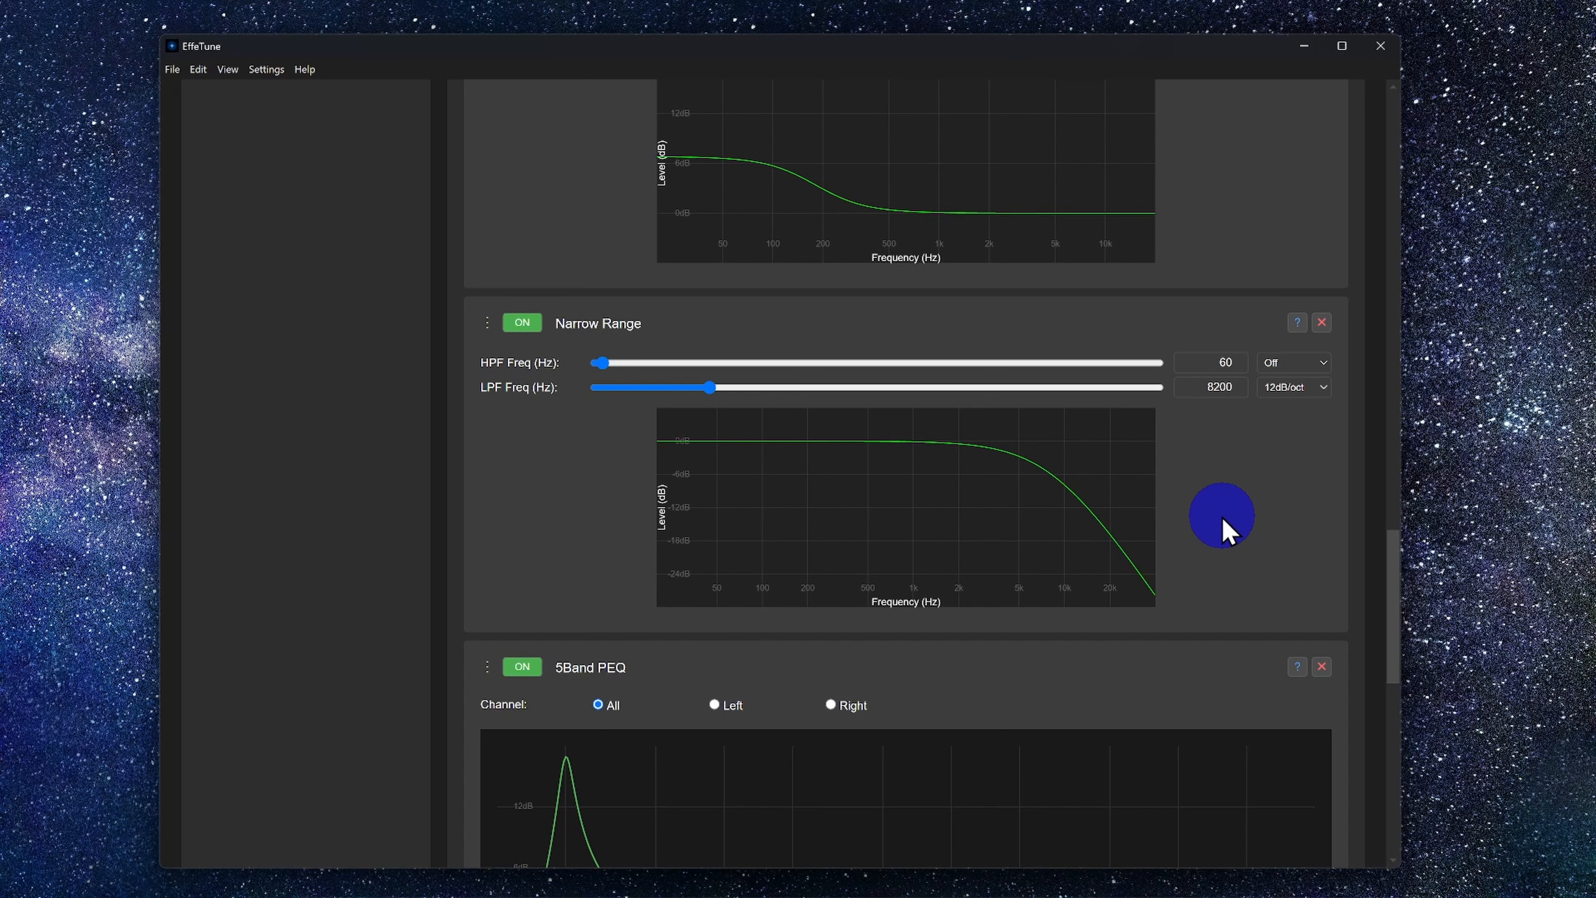
Set Narrow Range's high-pass filter to 200 Hz with a 12dB/oct slope, and its low-pass frequency to 7900 Hz.
click(1298, 363)
click(1296, 421)
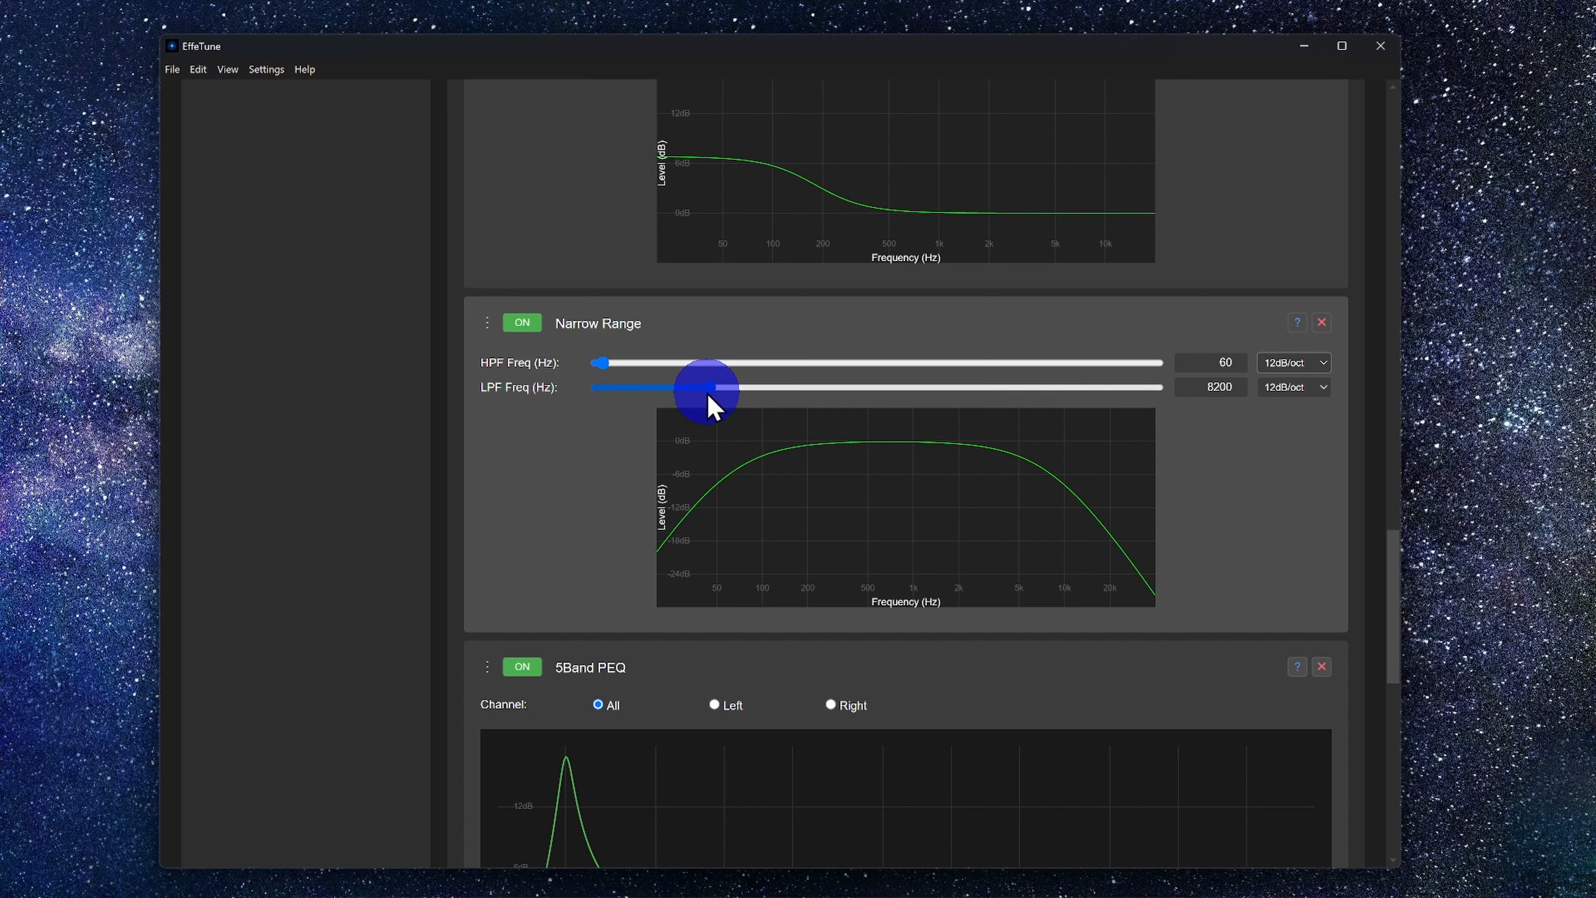
mouse_move(709, 396)
mouse_down()
mouse_move(948, 415)
mouse_move(706, 404)
mouse_up()
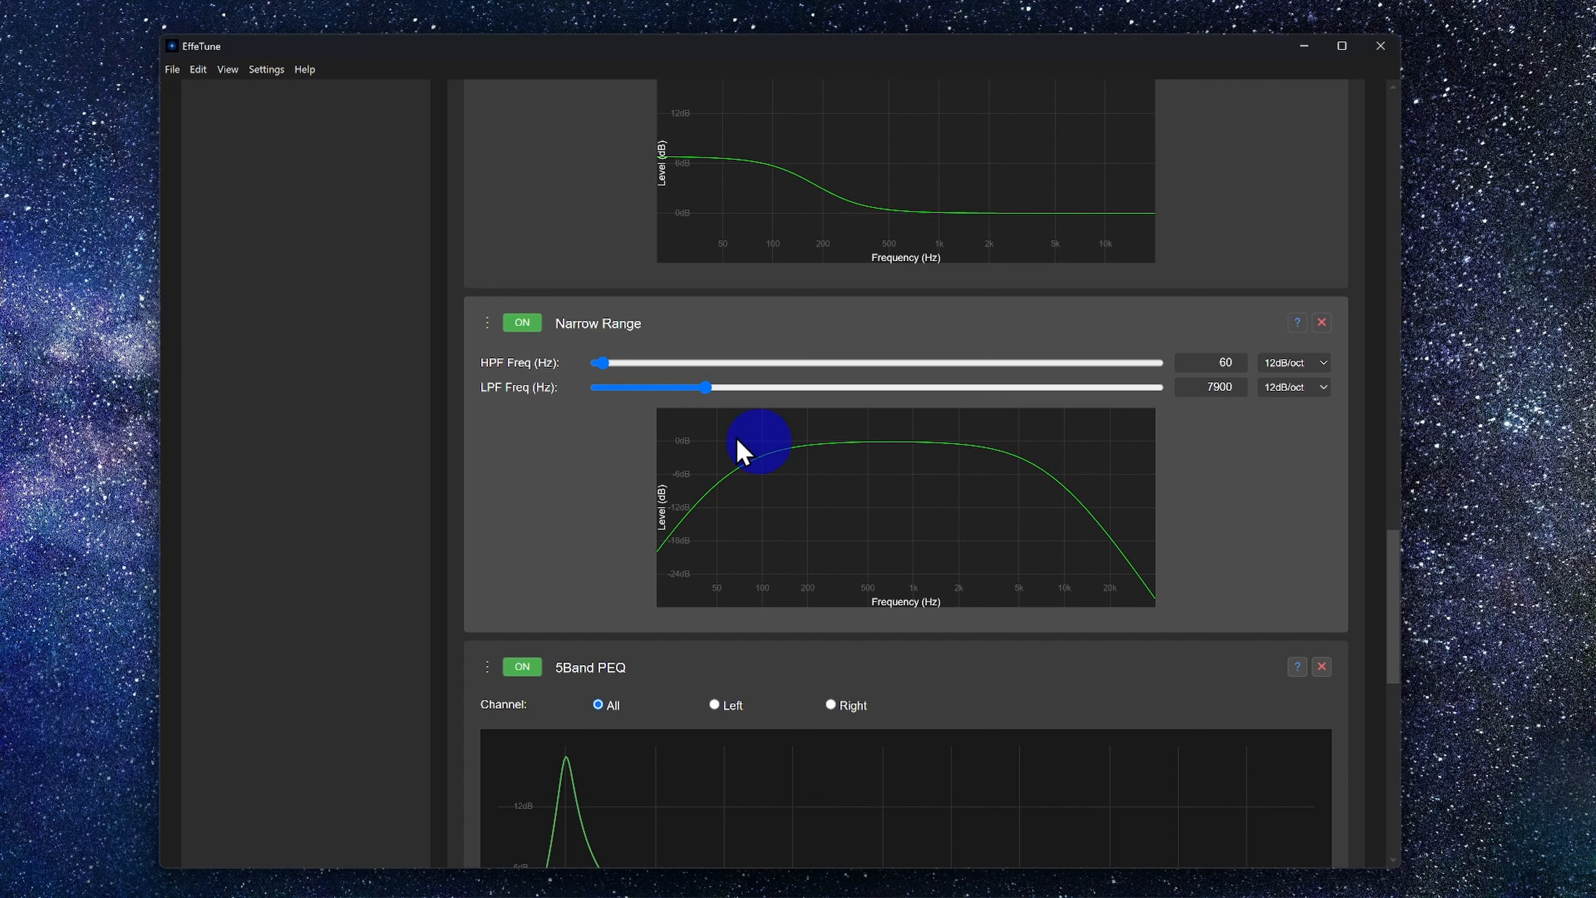
drag(602, 364, 622, 366)
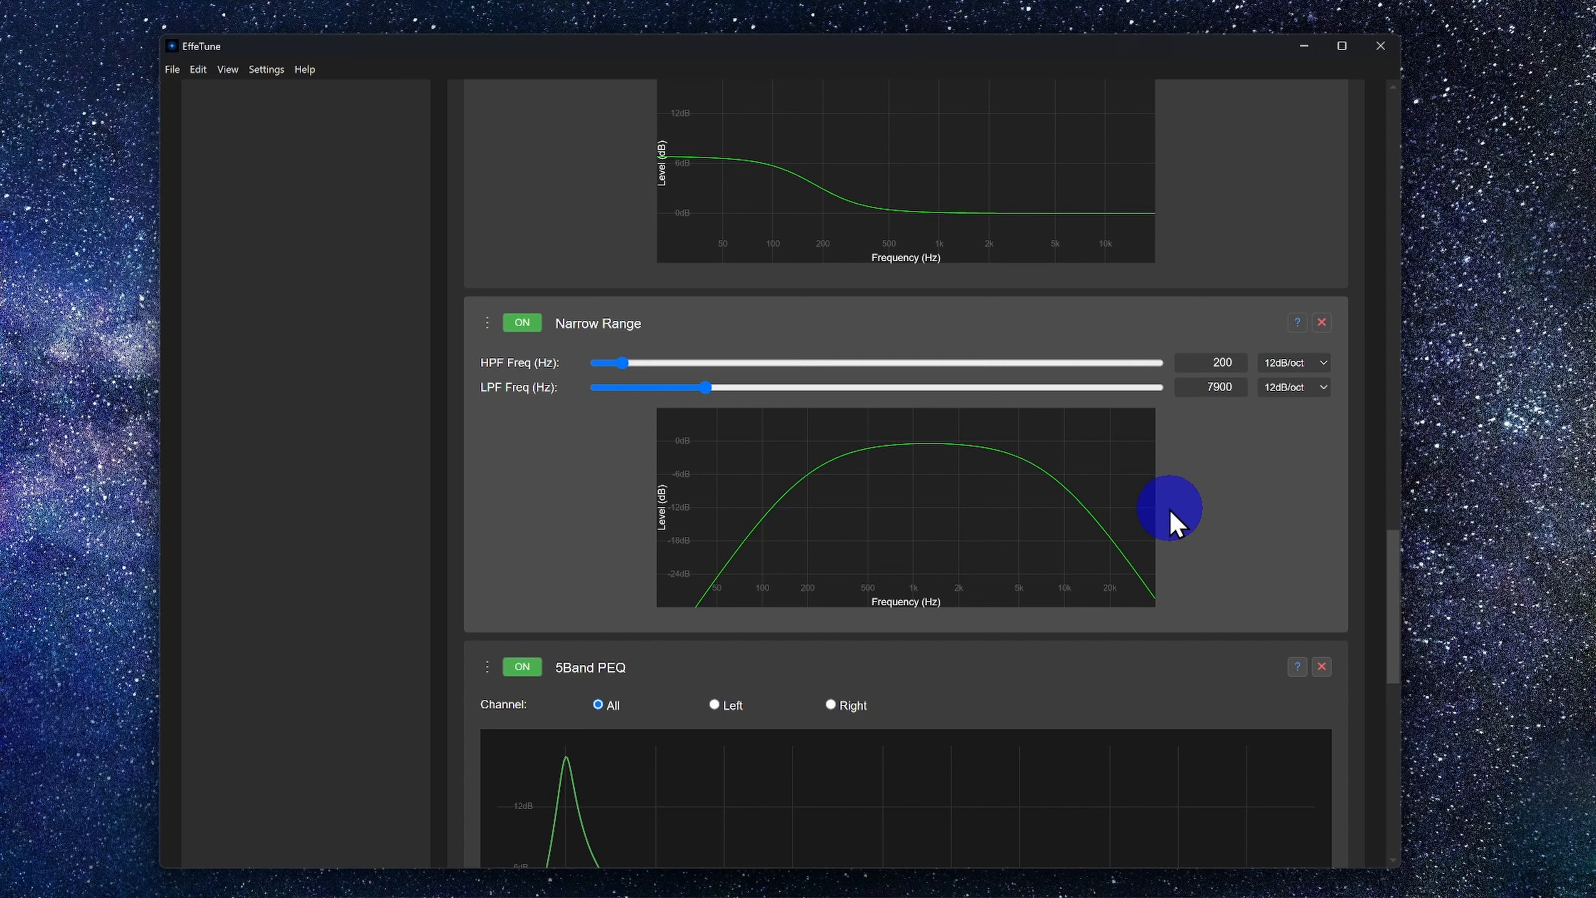
click(522, 323)
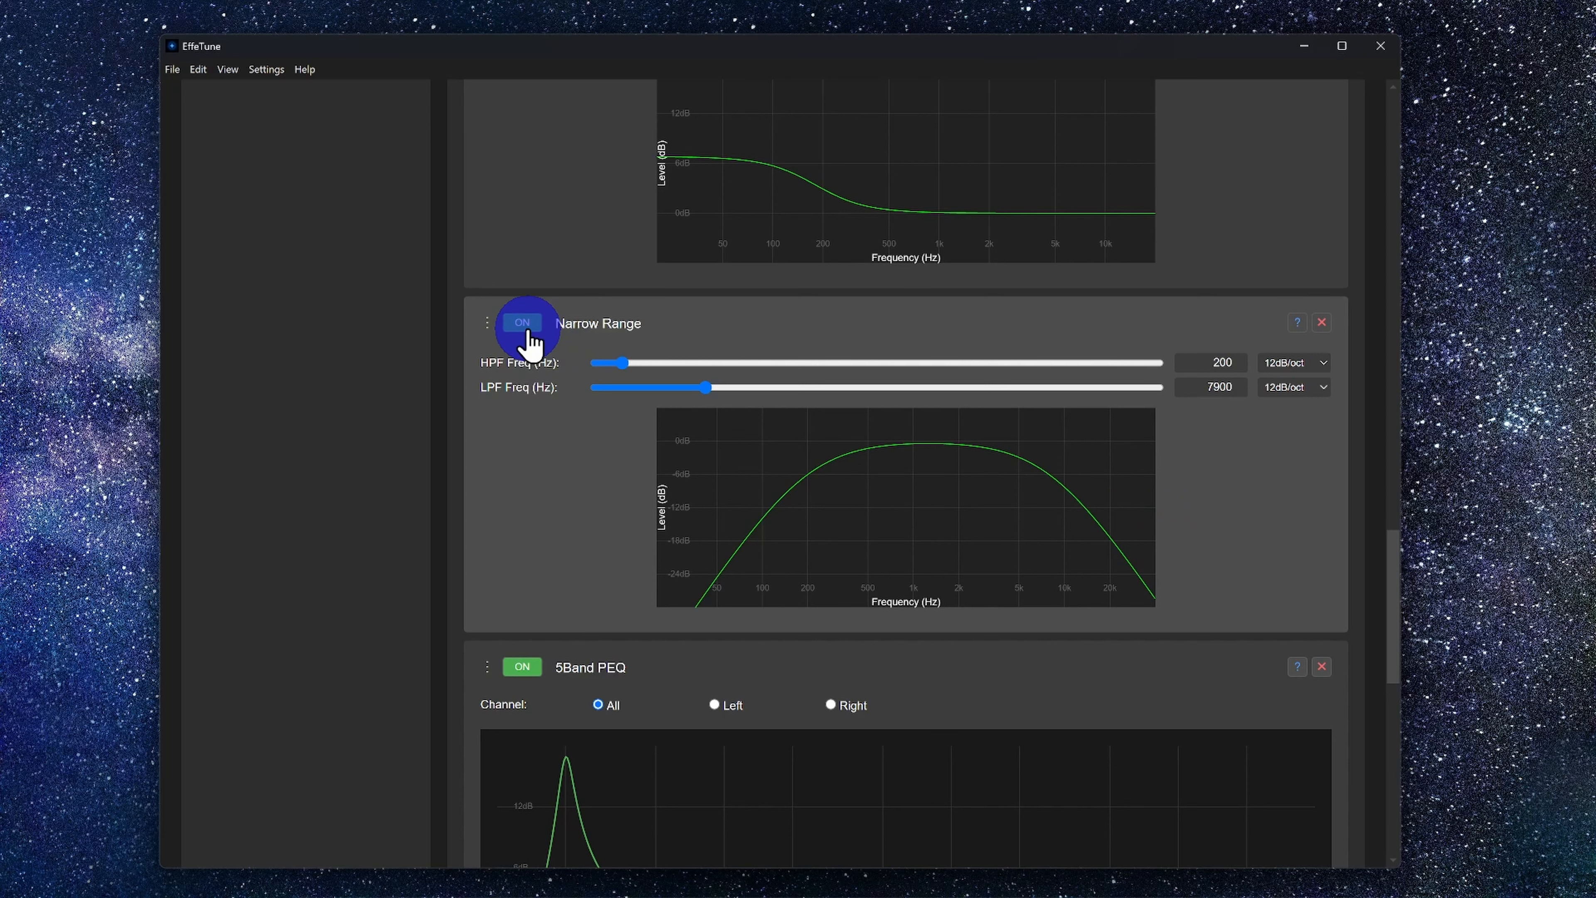
Boost 5Band PEQ band 5 by 1.4 dB at 10.17 kHz, band 2 by 2.4 dB at 220 Hz and band 4 by 2.6 dB at 2.39 kHz.
scroll(1033, 588, down, 1)
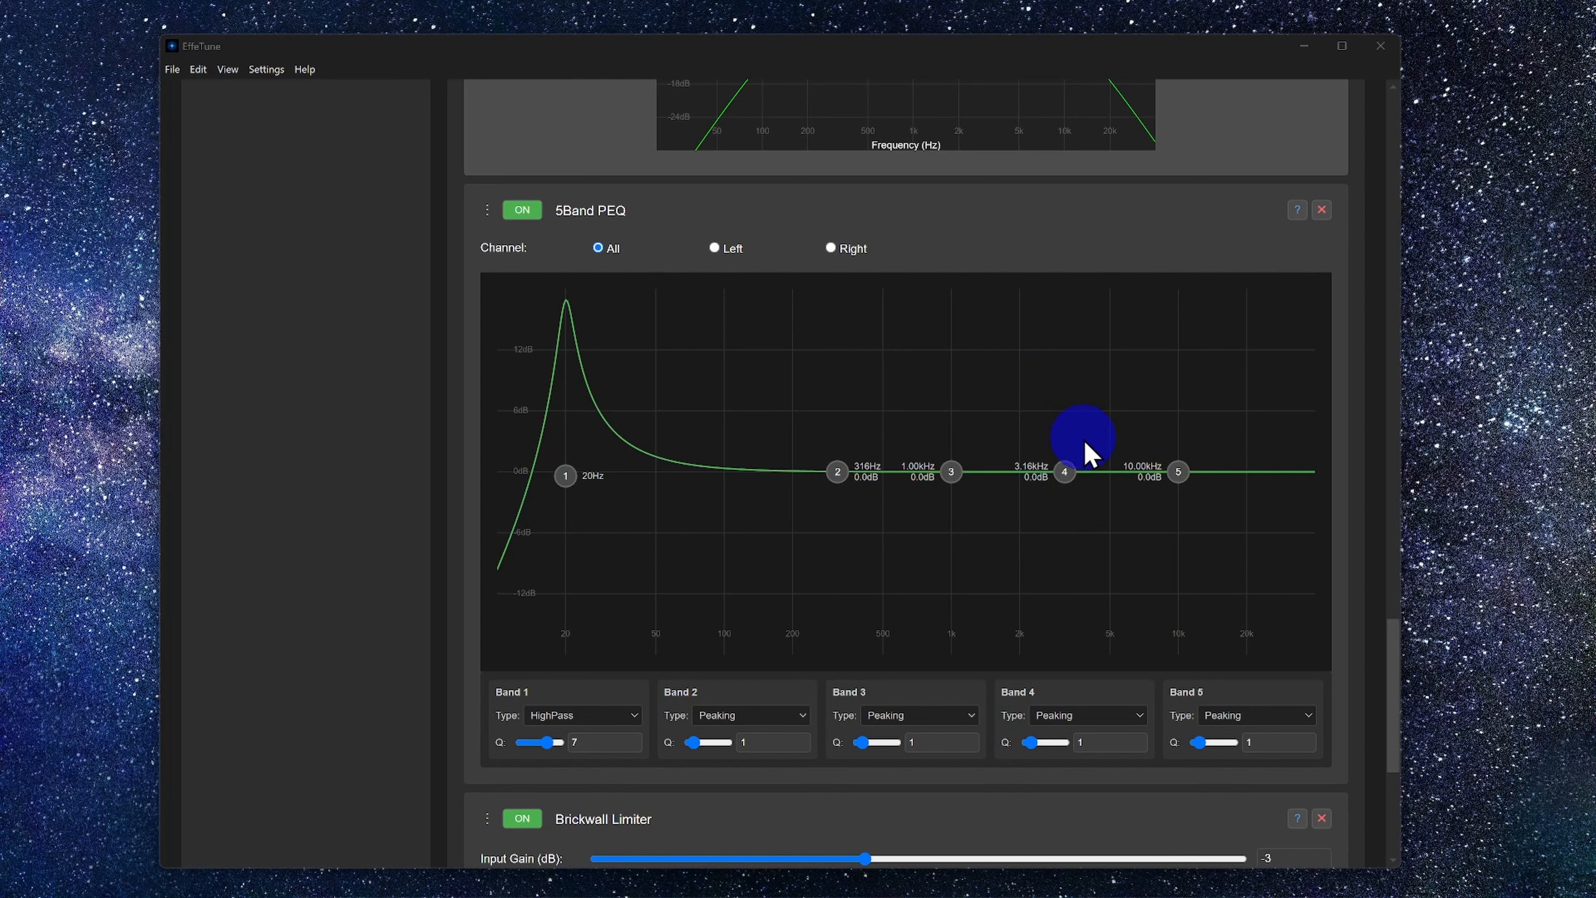
drag(1179, 471, 1180, 458)
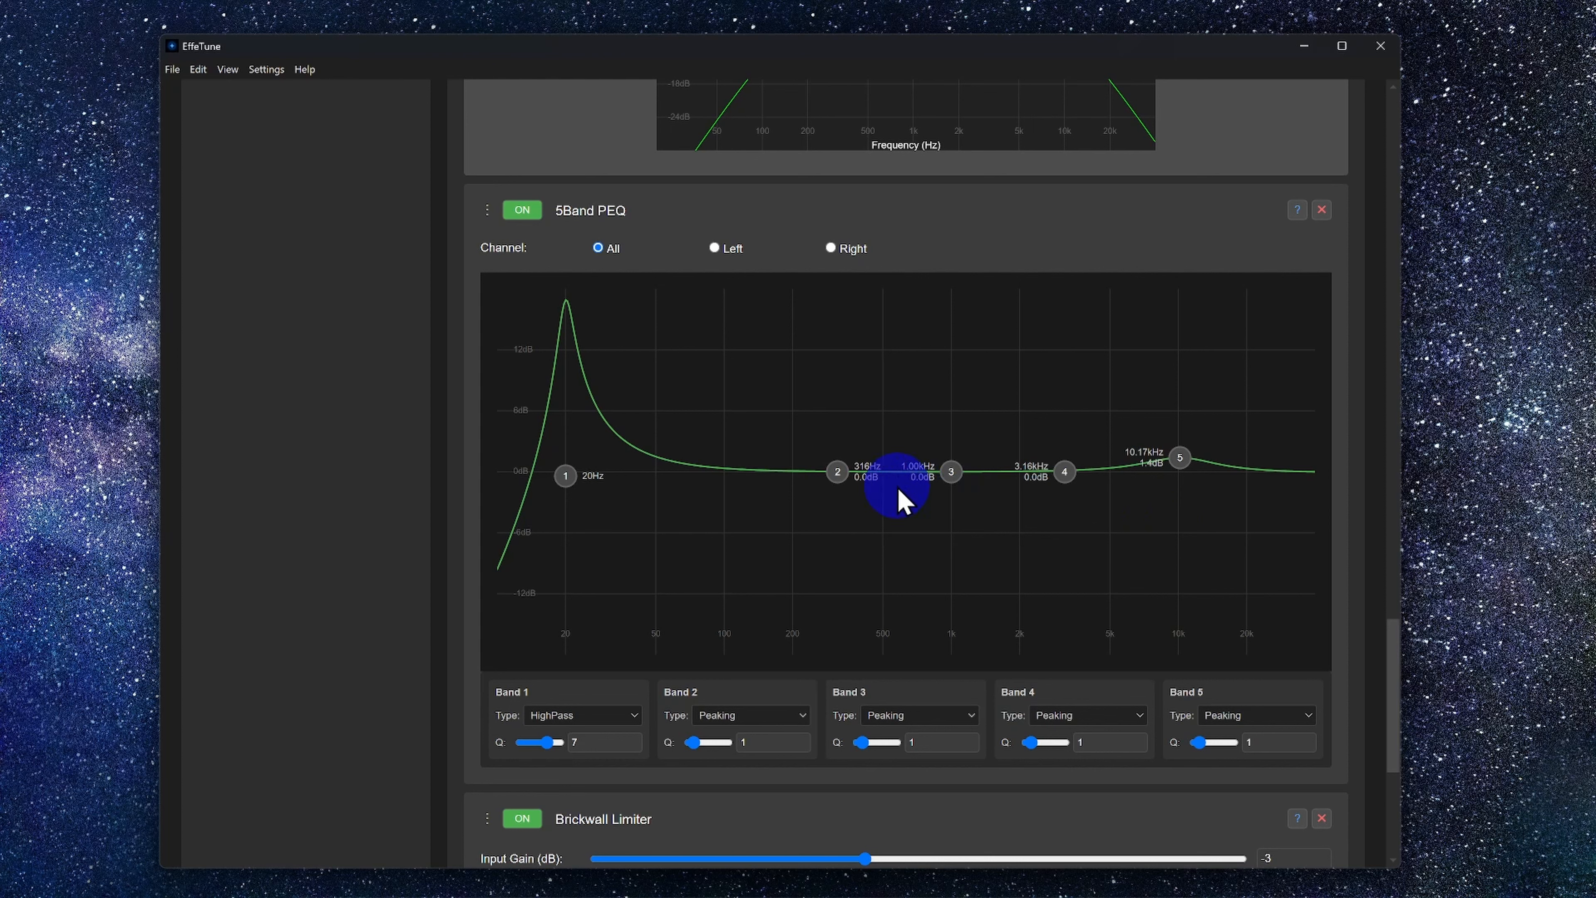
drag(838, 472, 802, 448)
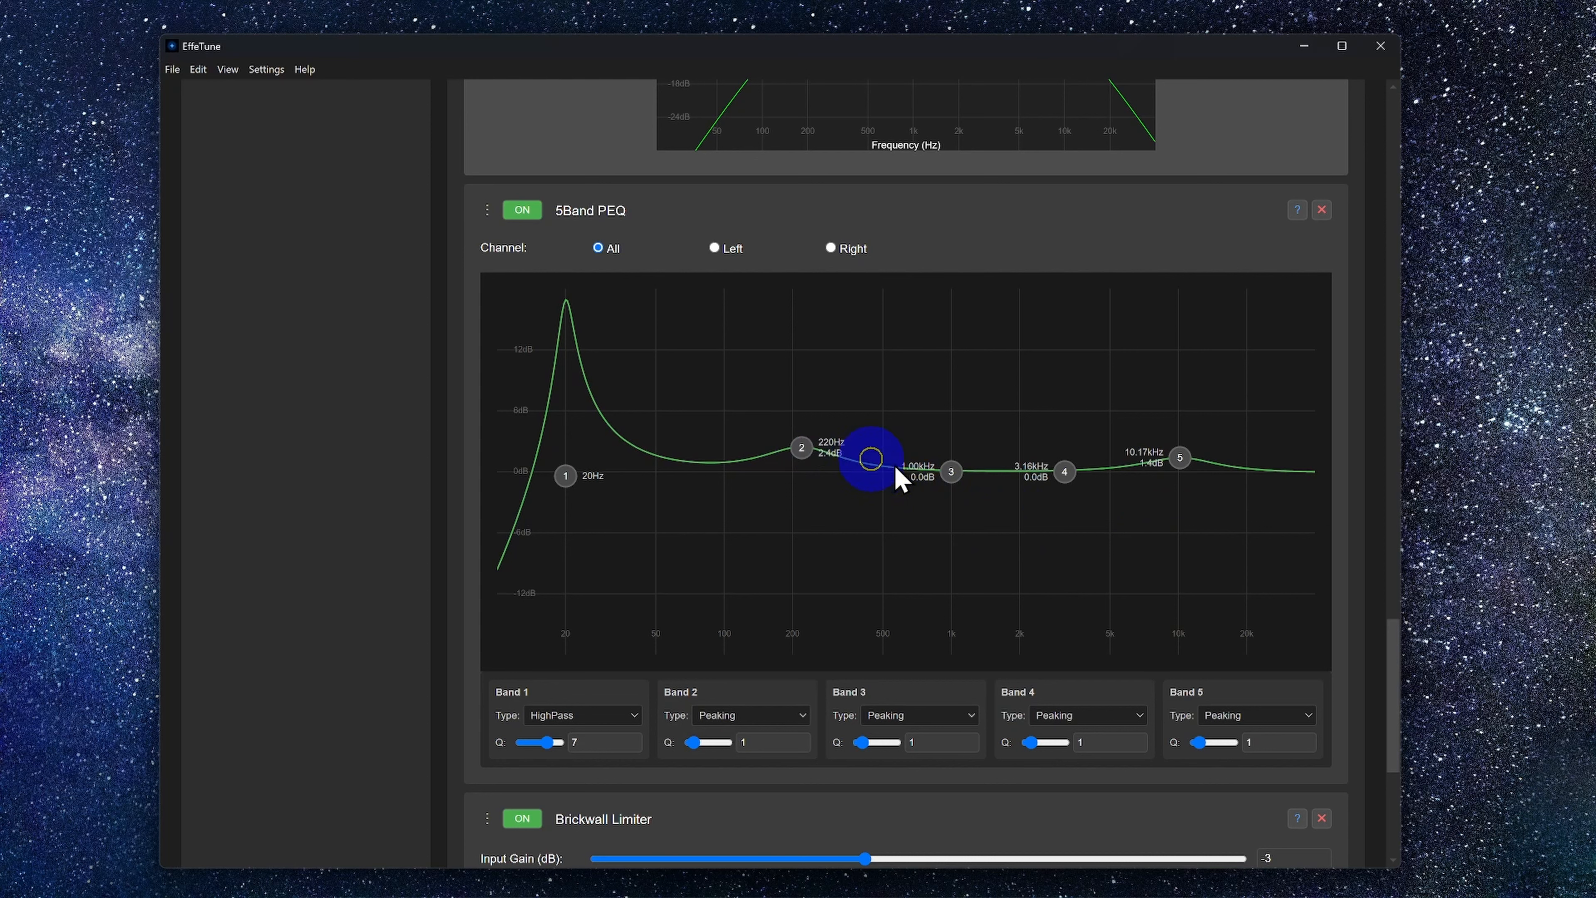
drag(1063, 473, 1037, 445)
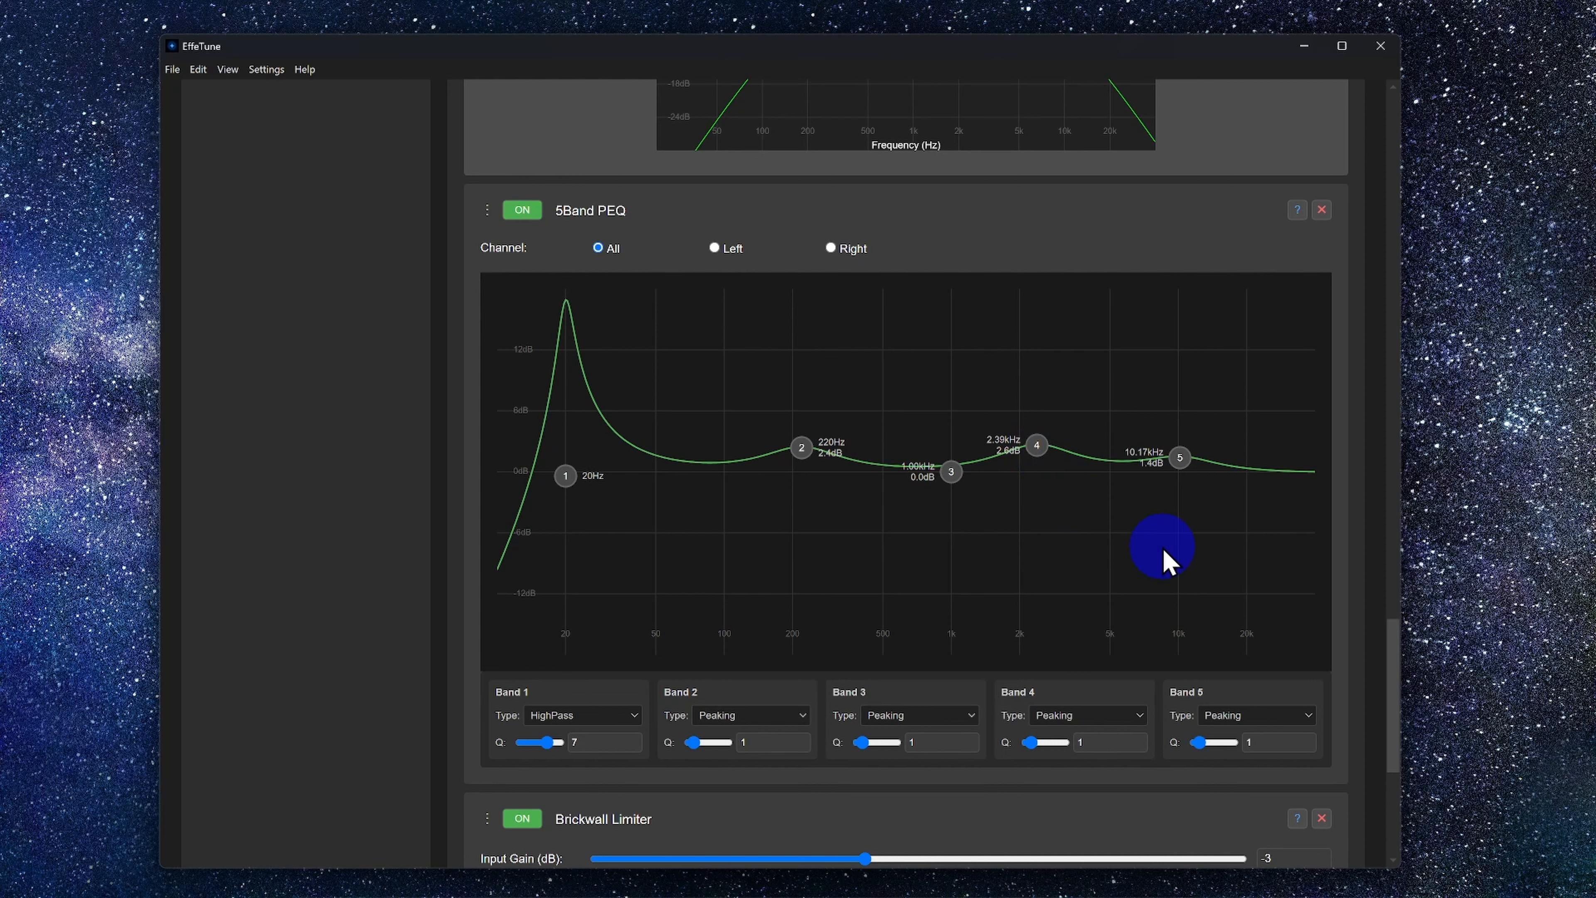
Return the gains of bands 2, 4 and 5 in the 5Band PEQ to 0.0 dB, keeping their frequencies.
drag(797, 450, 803, 472)
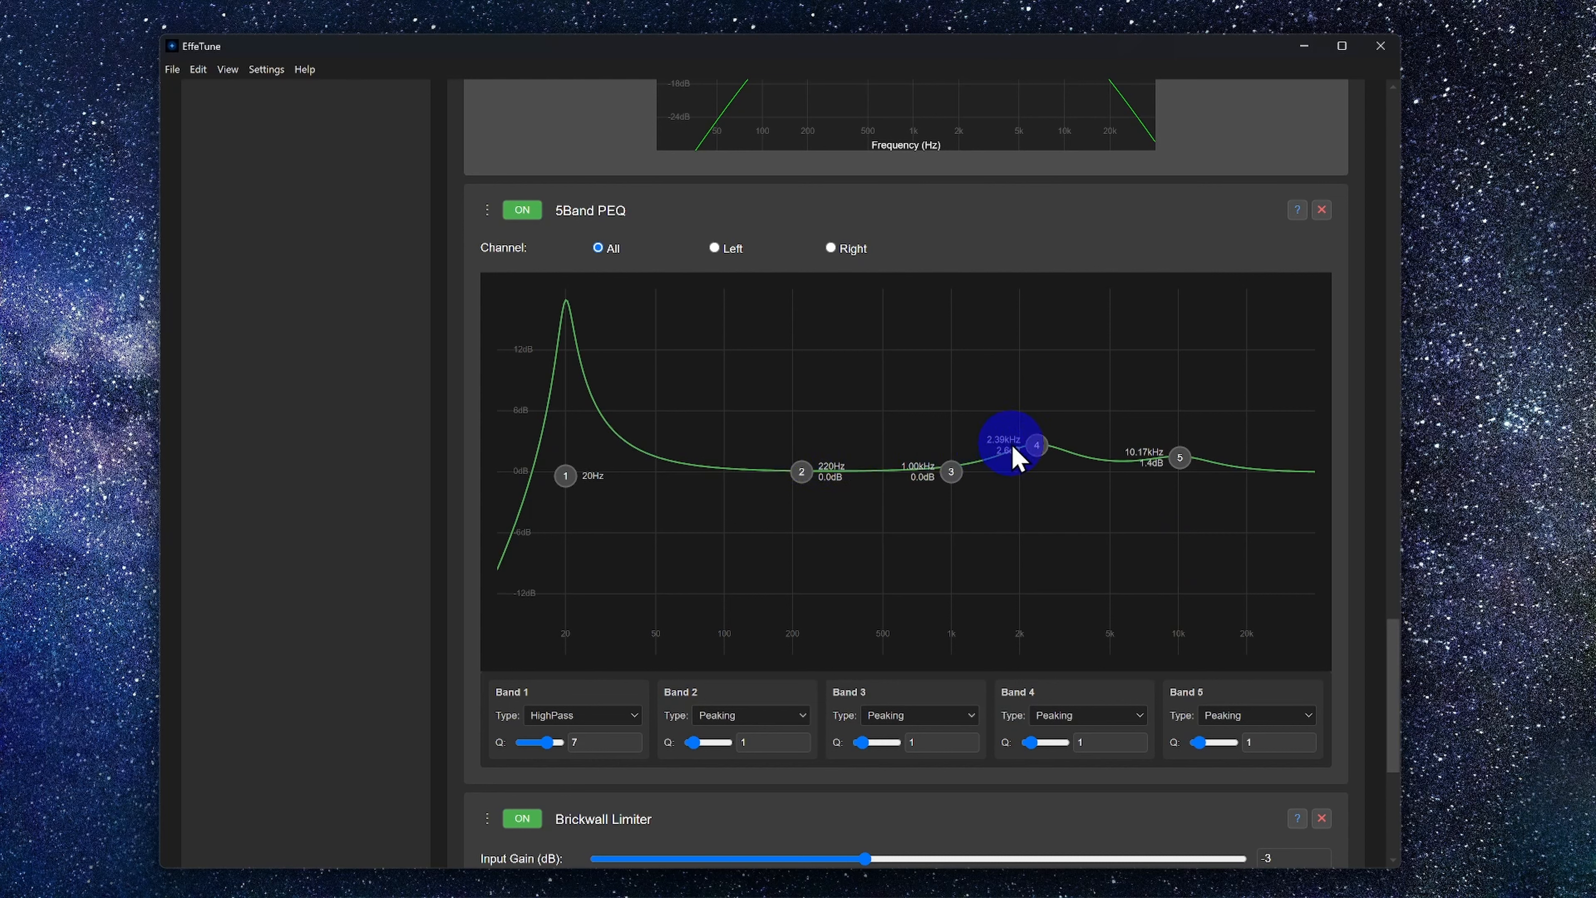
drag(1030, 450, 1033, 472)
drag(1165, 461, 1167, 473)
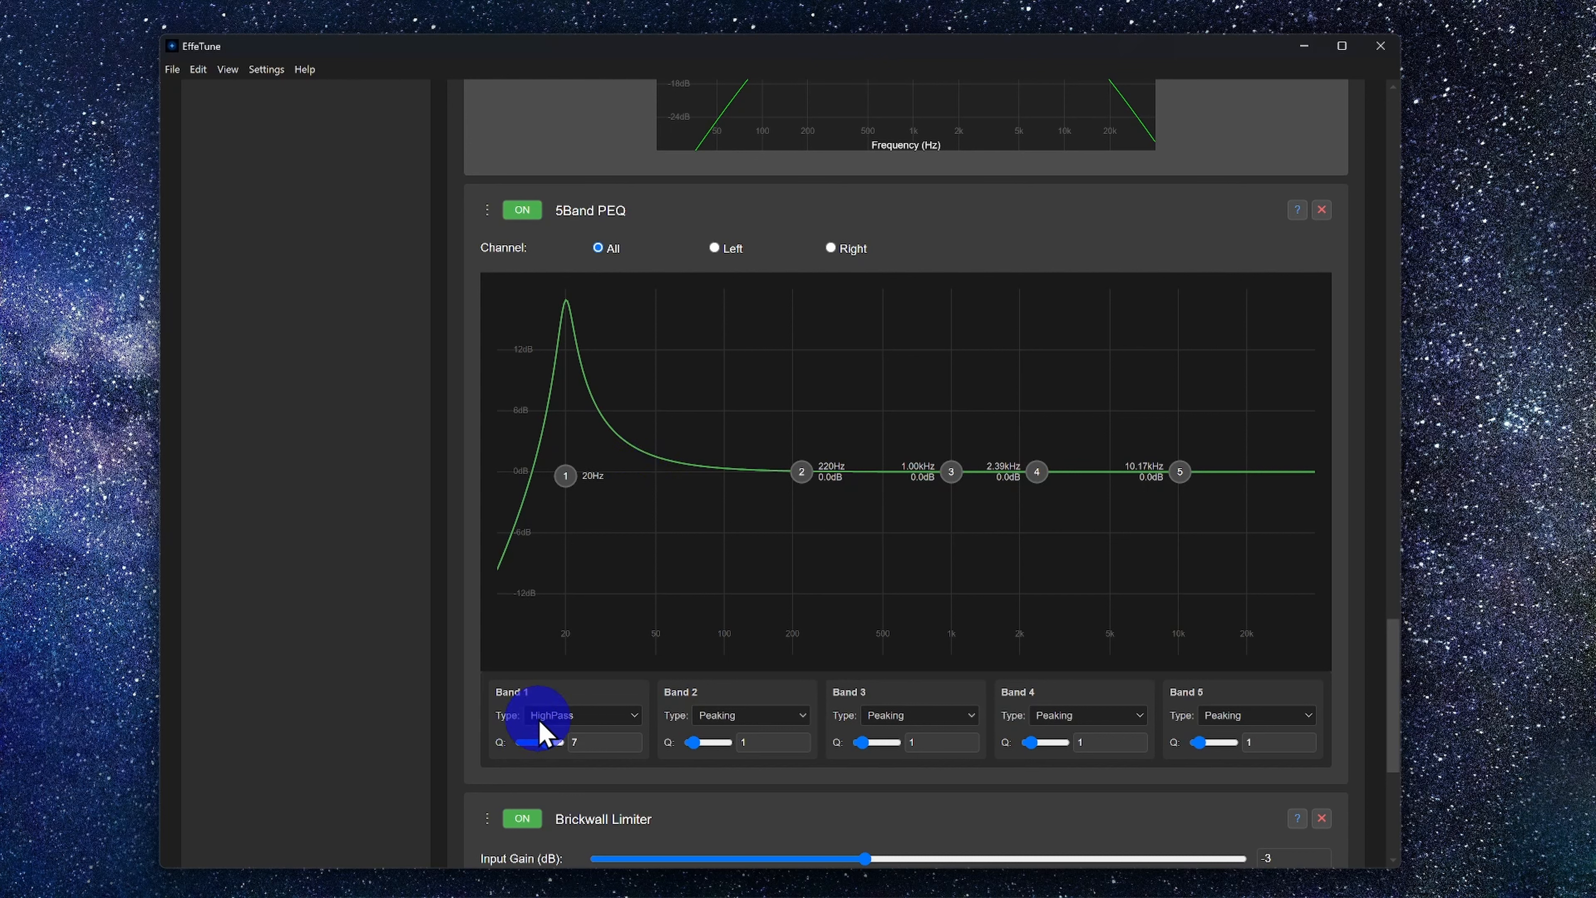
Set the Q of the 5Band PEQ's HighPass band 1 to 6.9.
mouse_move(548, 744)
mouse_down()
mouse_move(513, 746)
mouse_move(547, 745)
mouse_up()
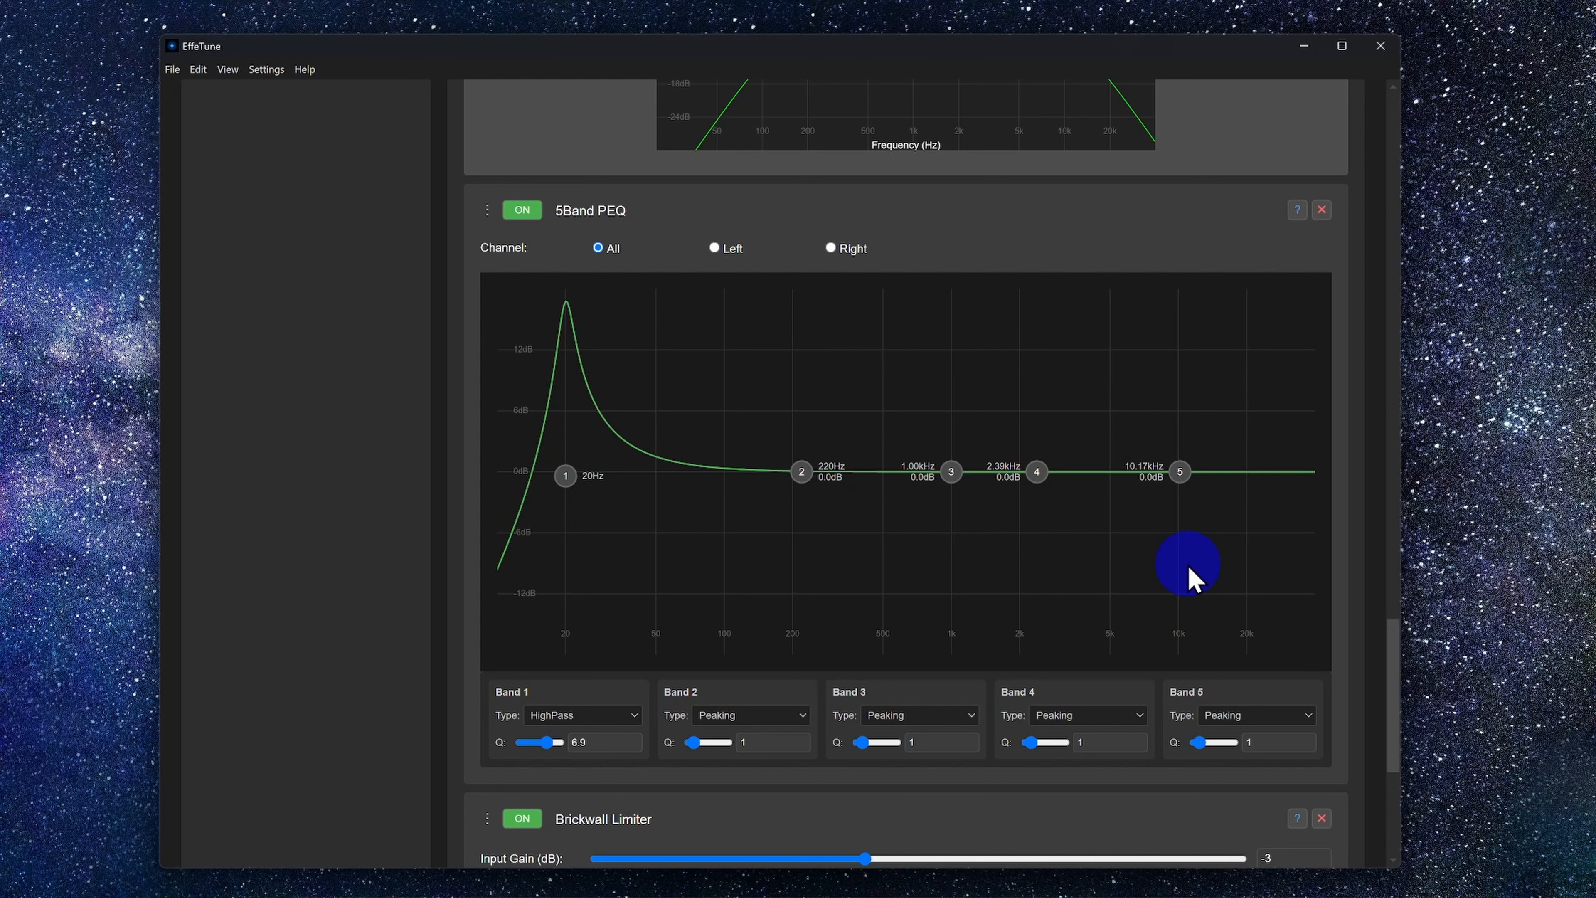
scroll(1192, 577, down, 6)
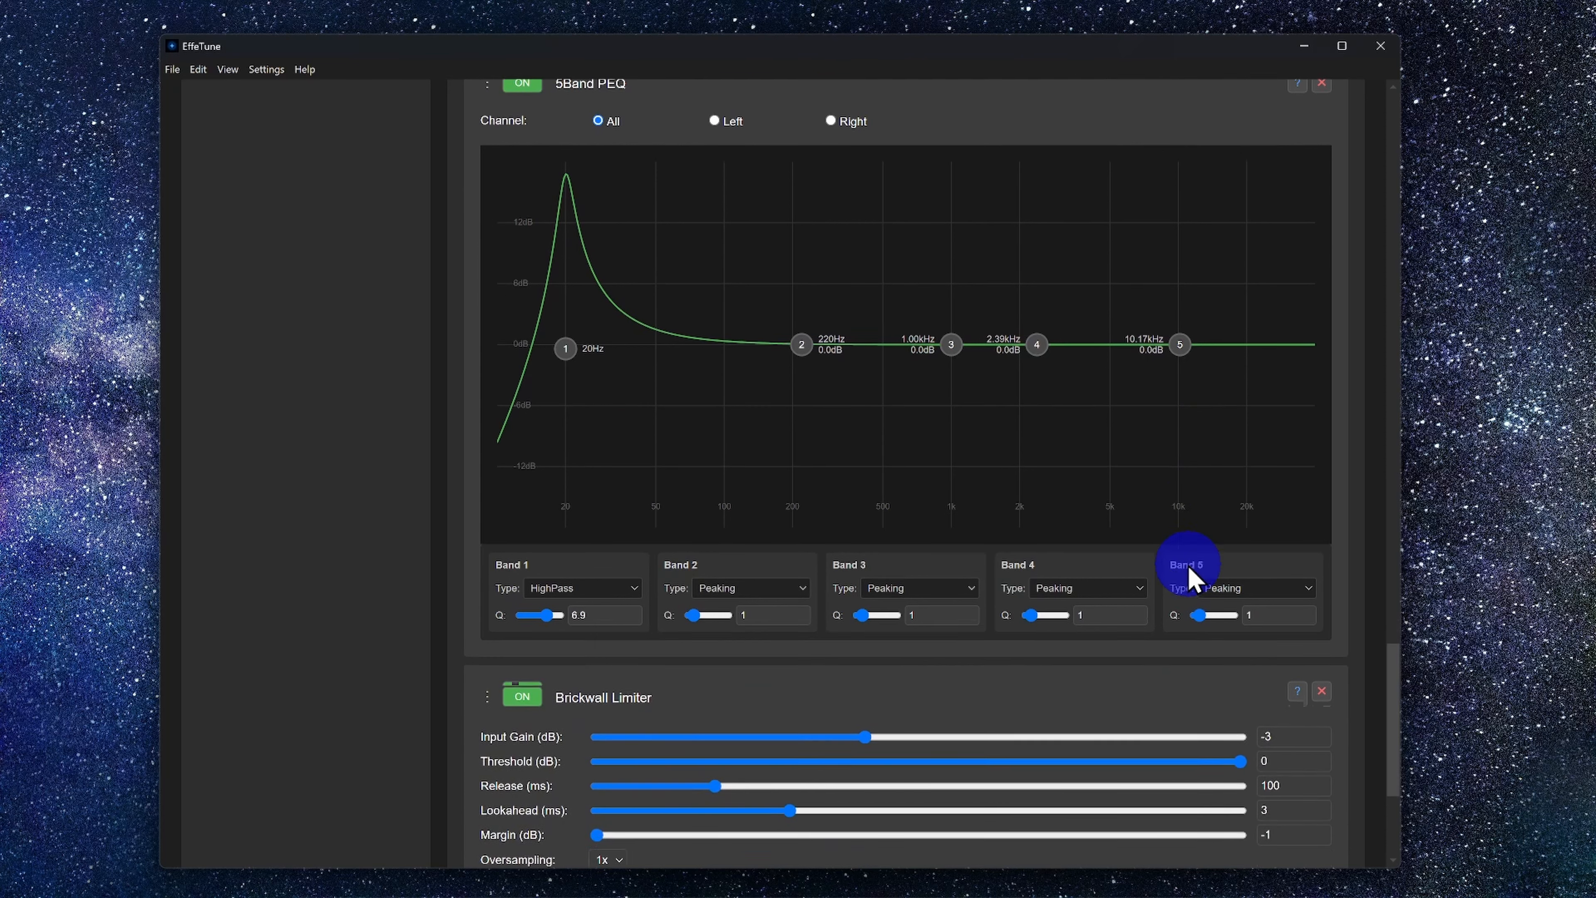